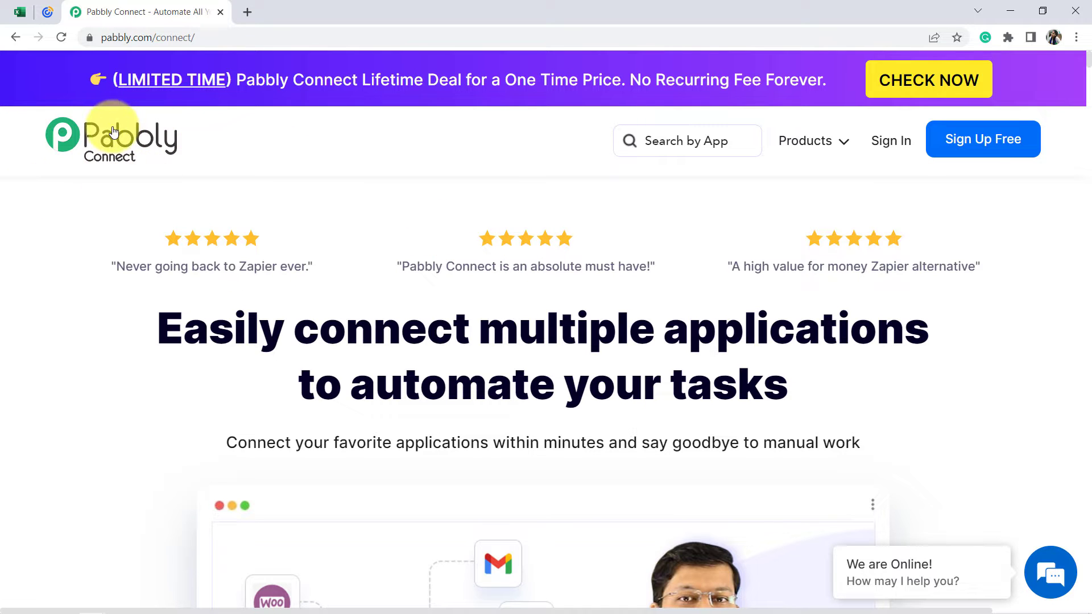
Review the All Subscribers List (New) workbook and the Constant Contact dashboard, and return to the Pabbly Connect site.
click(17, 11)
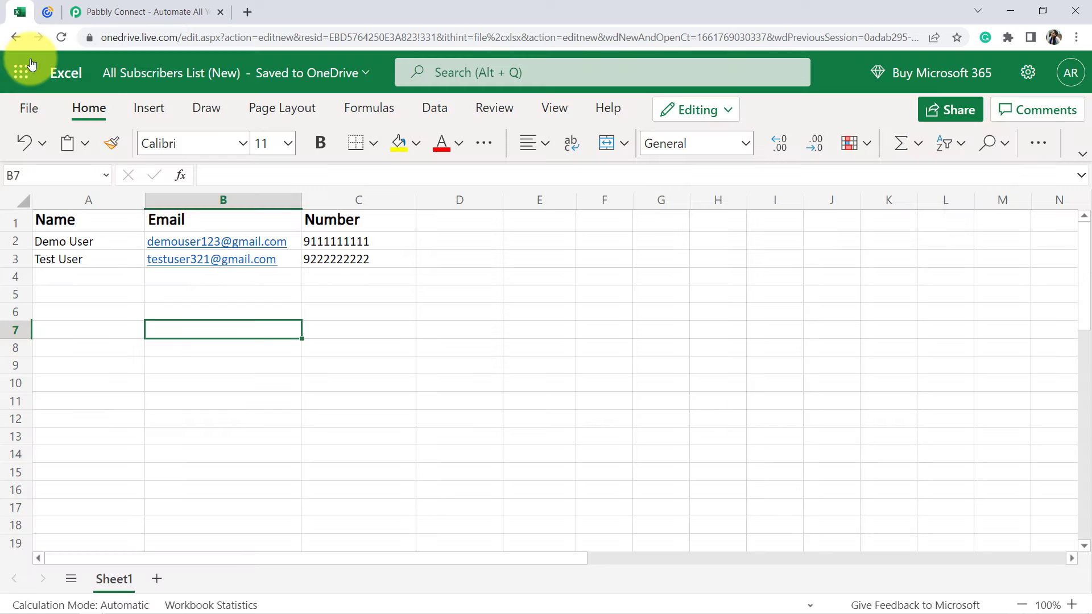
click(45, 12)
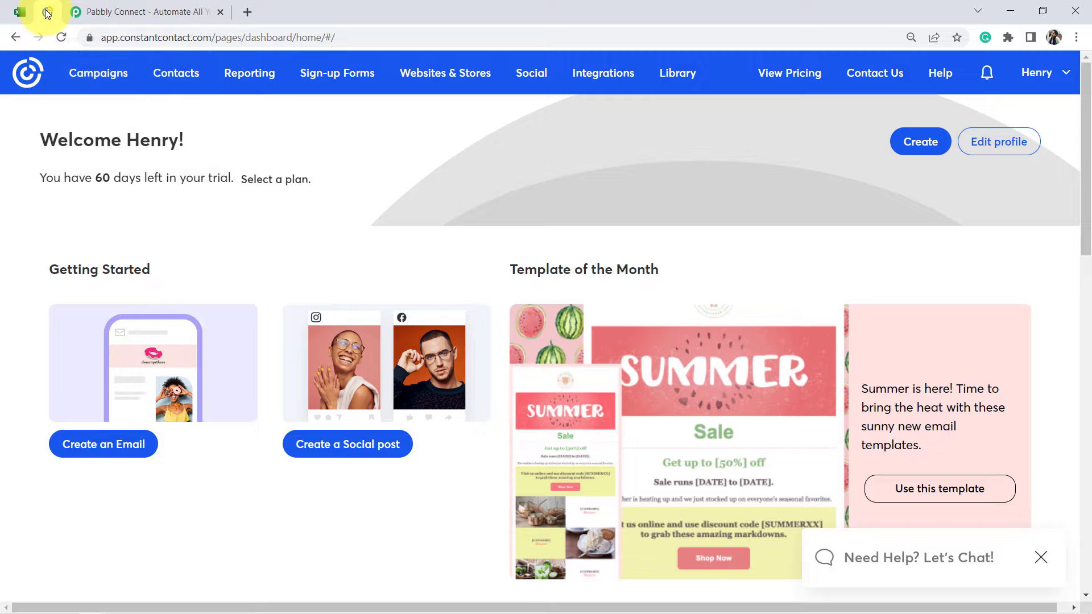
click(125, 11)
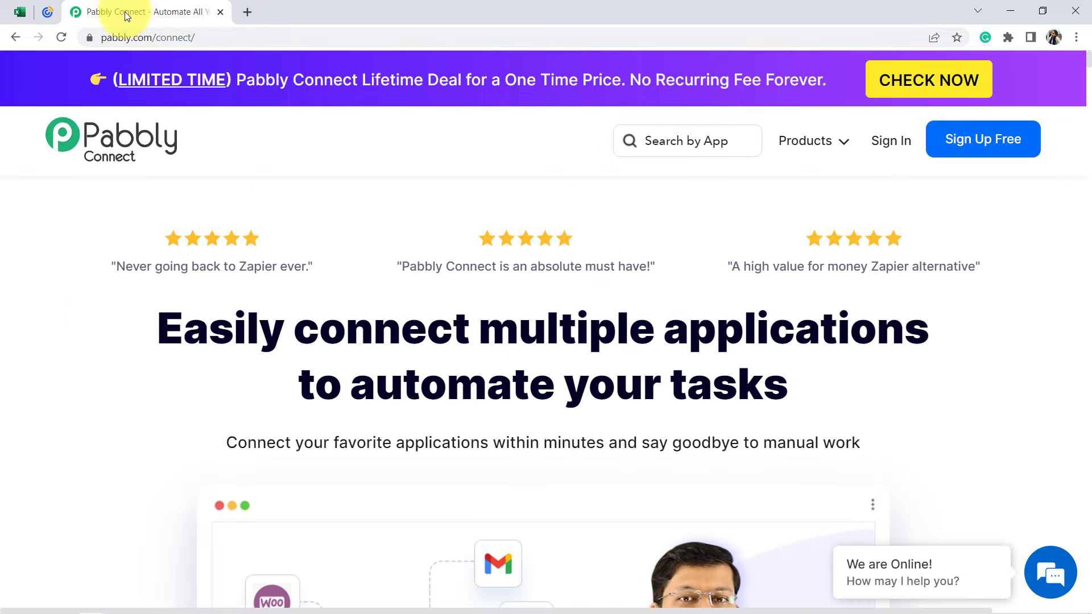
Sign in to the Pabbly account and open the Pabbly Connect dashboard.
drag(110, 32, 212, 26)
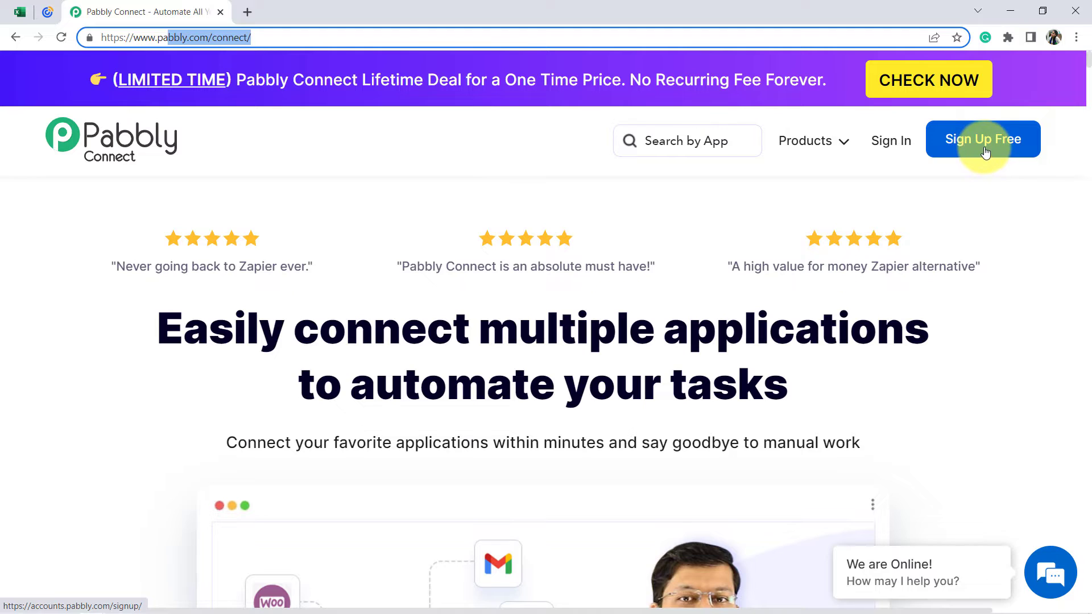
click(888, 144)
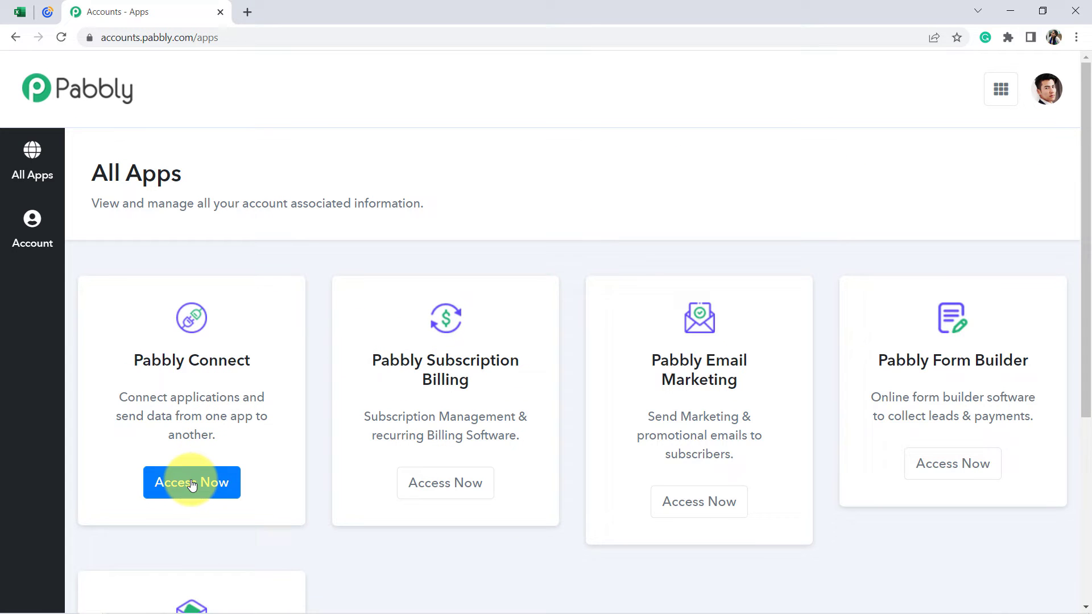
click(192, 485)
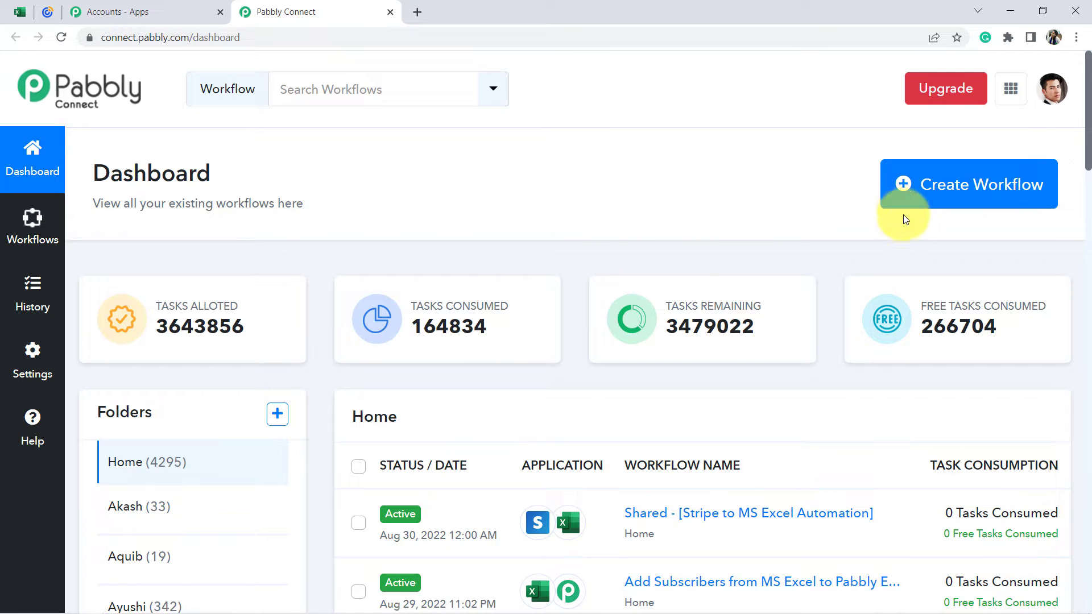
Create a workflow named "Create Subscriber in Constant Contact from MS Excel Automatically".
click(947, 191)
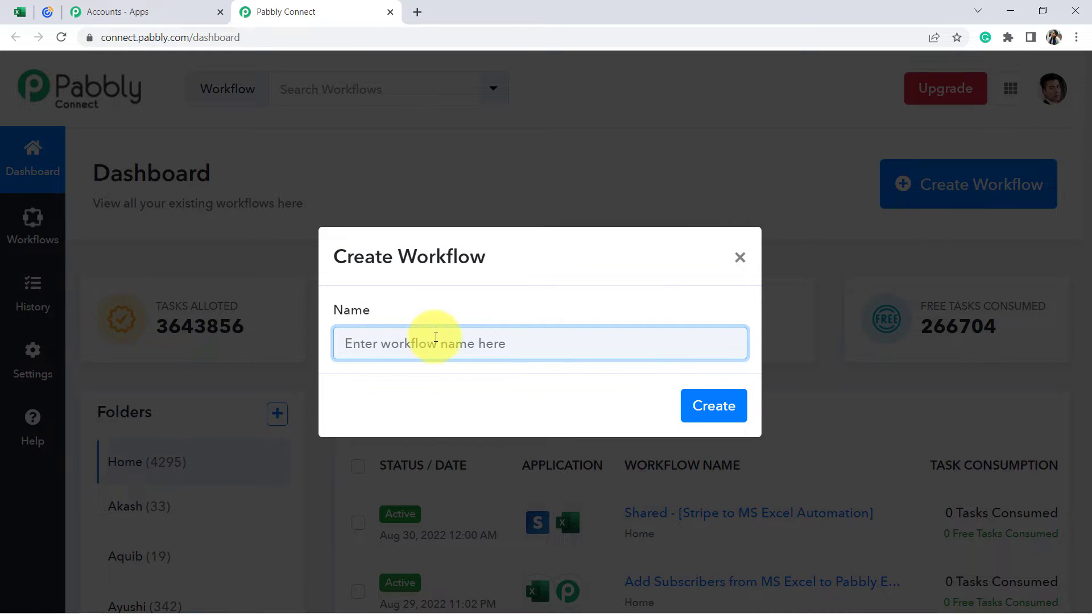
text(Create Subscriber in Constant Contact from MS Excel Automatically)
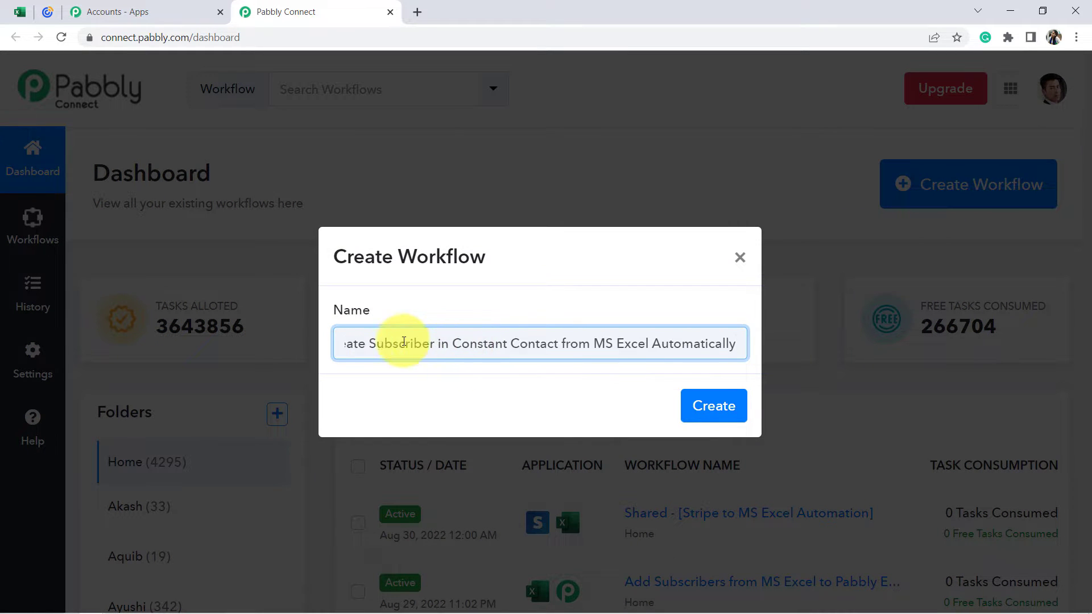
drag(402, 341, 261, 358)
click(398, 344)
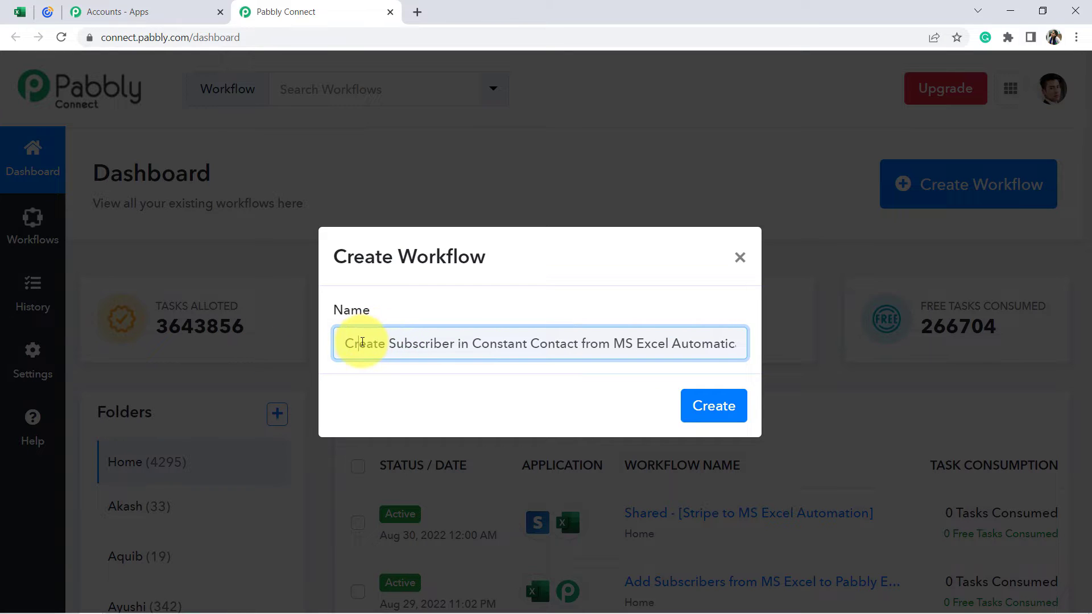
drag(362, 342, 753, 344)
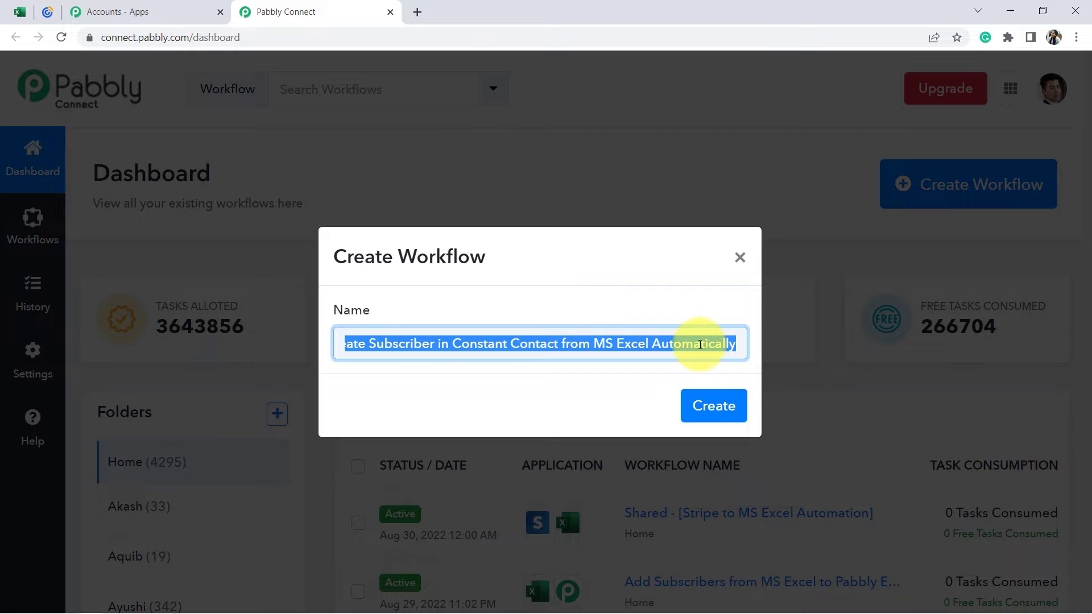
click(713, 405)
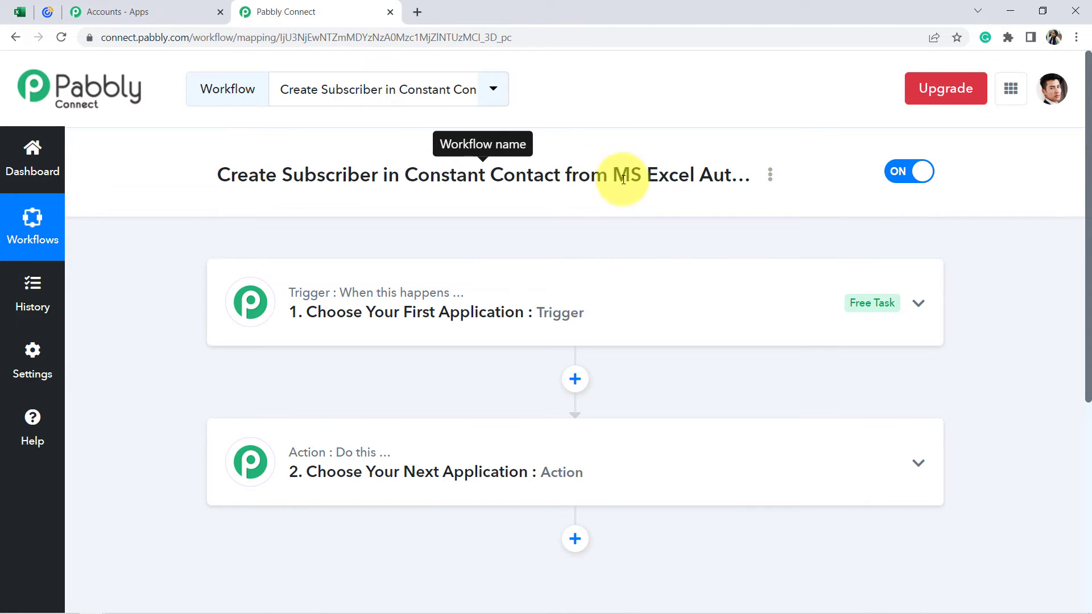
drag(613, 176, 677, 177)
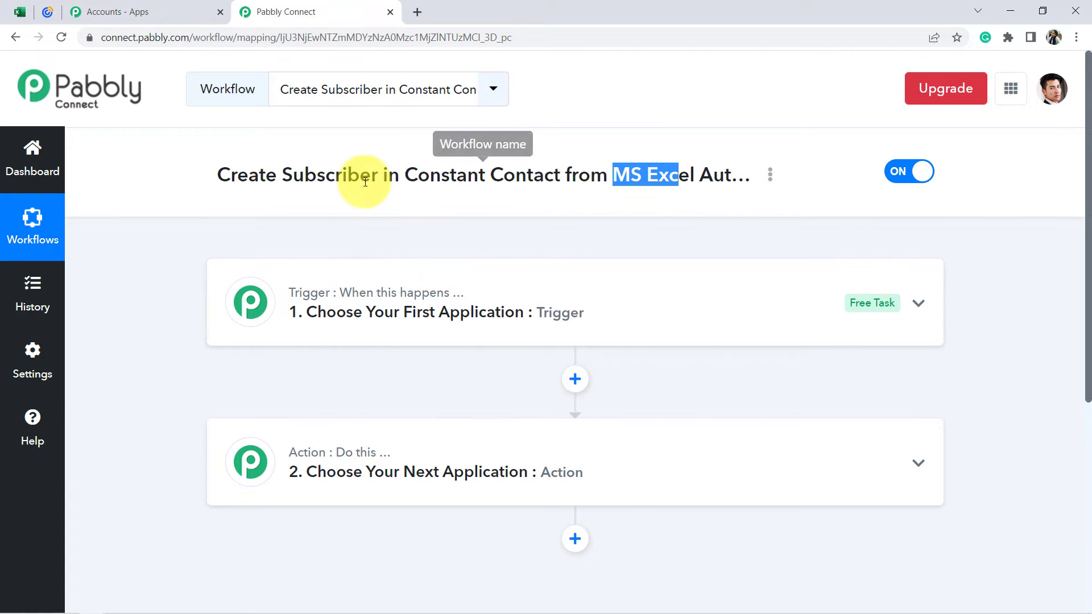
drag(292, 178, 546, 182)
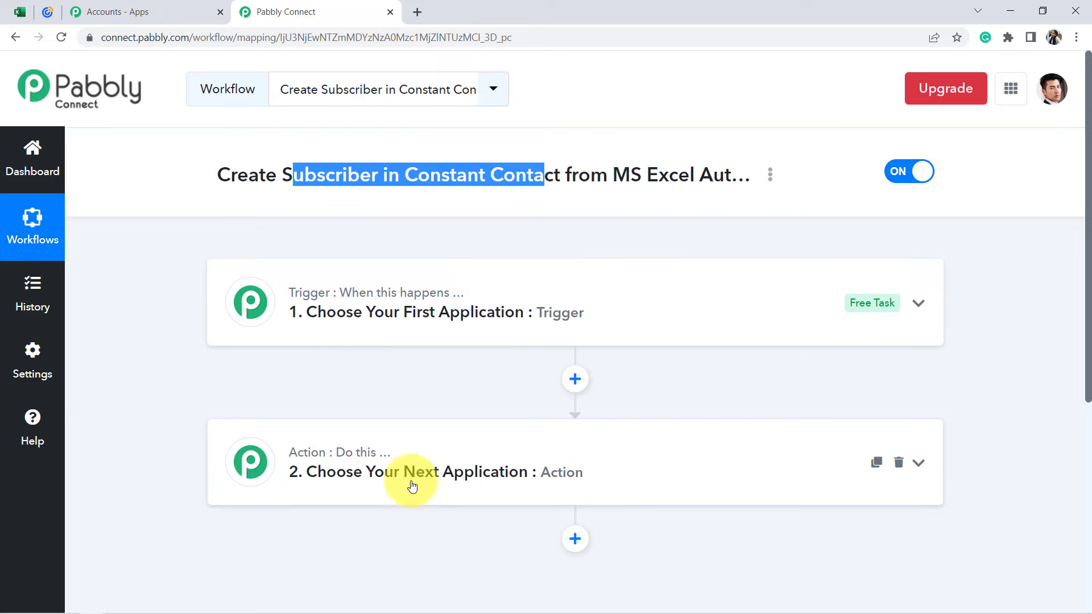
Set the workflow's trigger to Microsoft Excel with the New Row in Worksheet event.
click(360, 323)
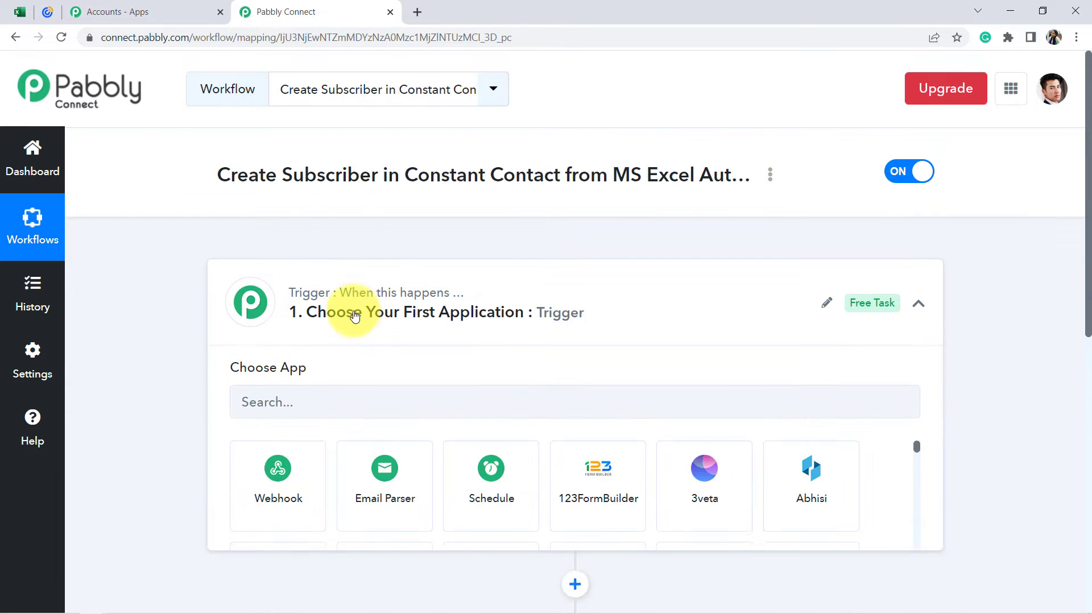
click(296, 269)
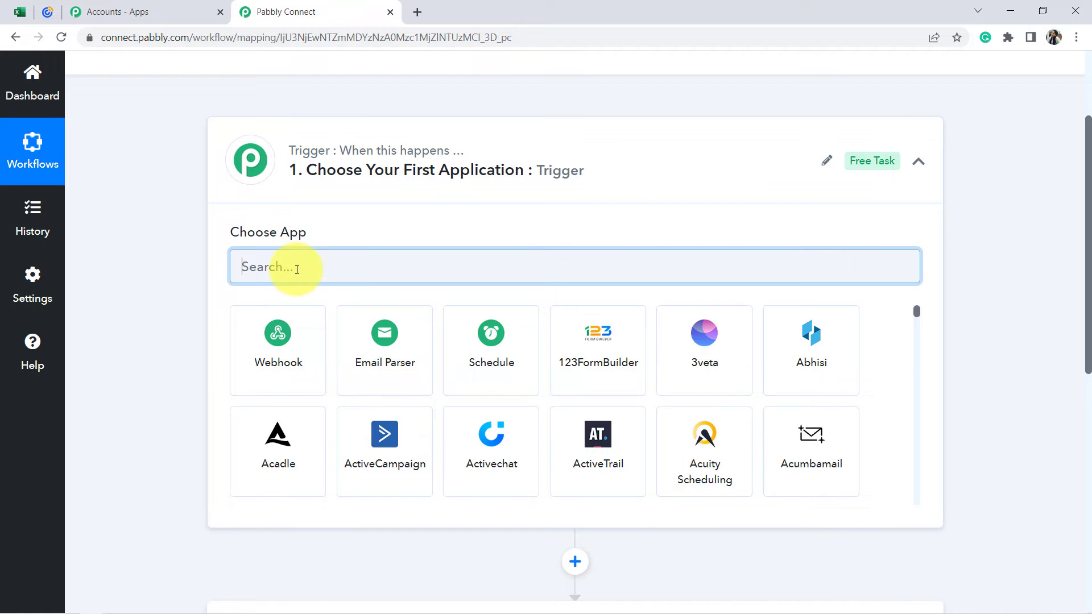
text(mi)
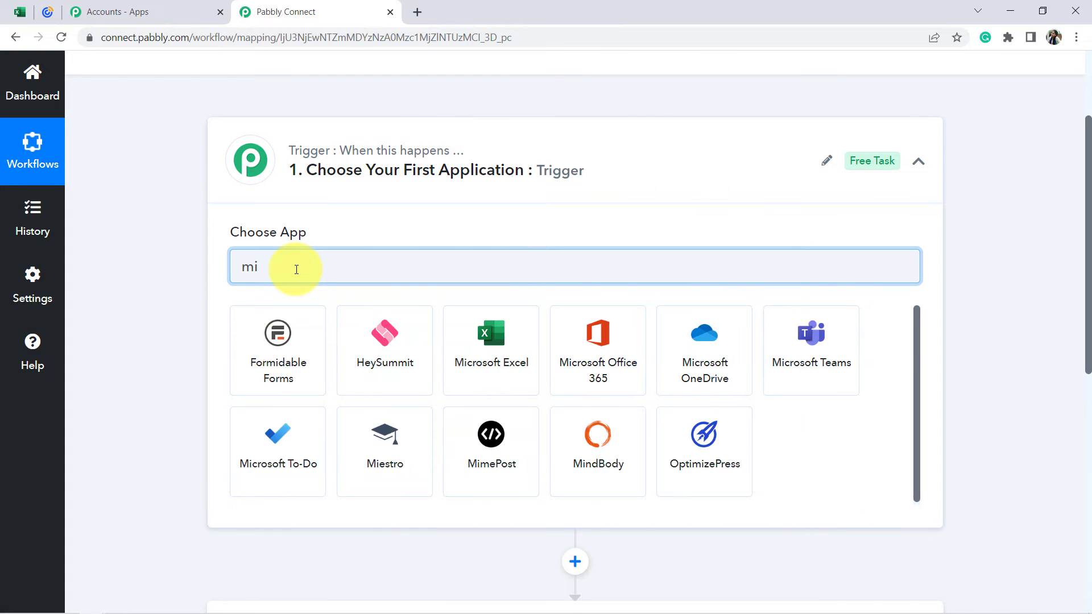
text(crs)
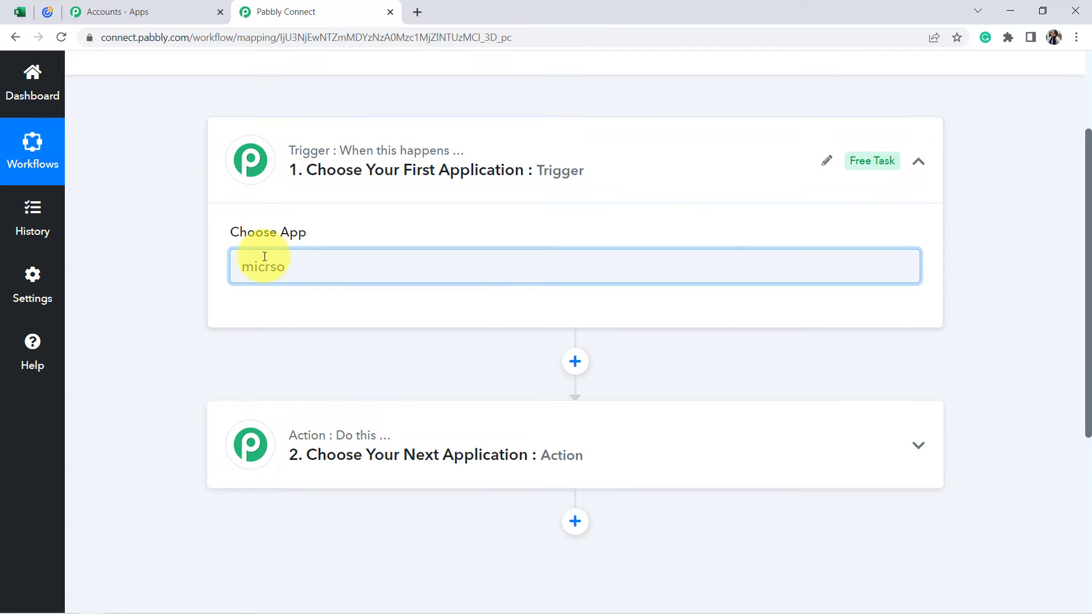
key(BackSpace)
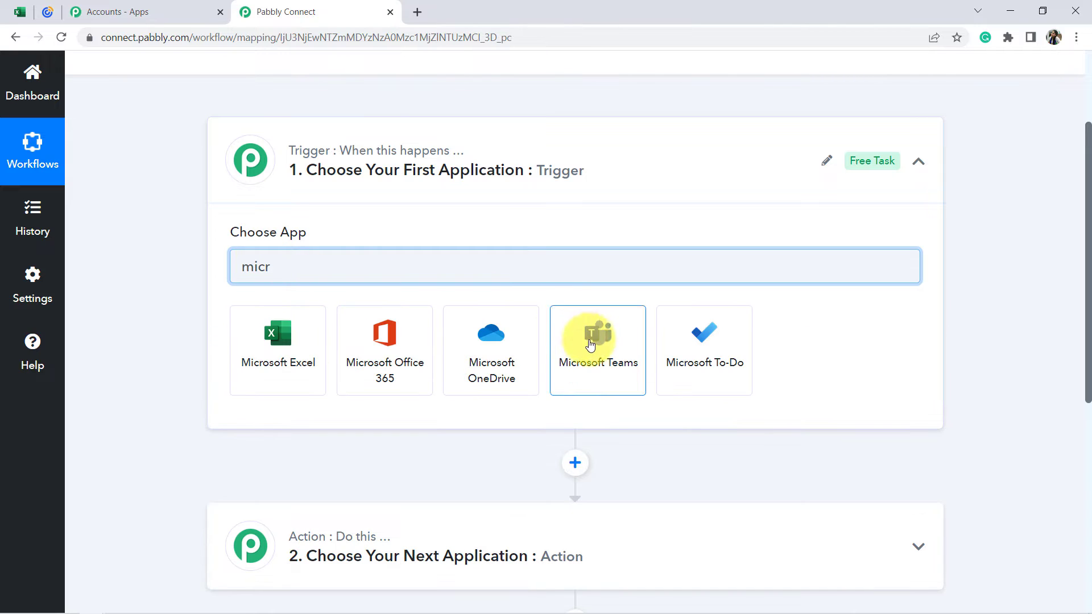
click(281, 362)
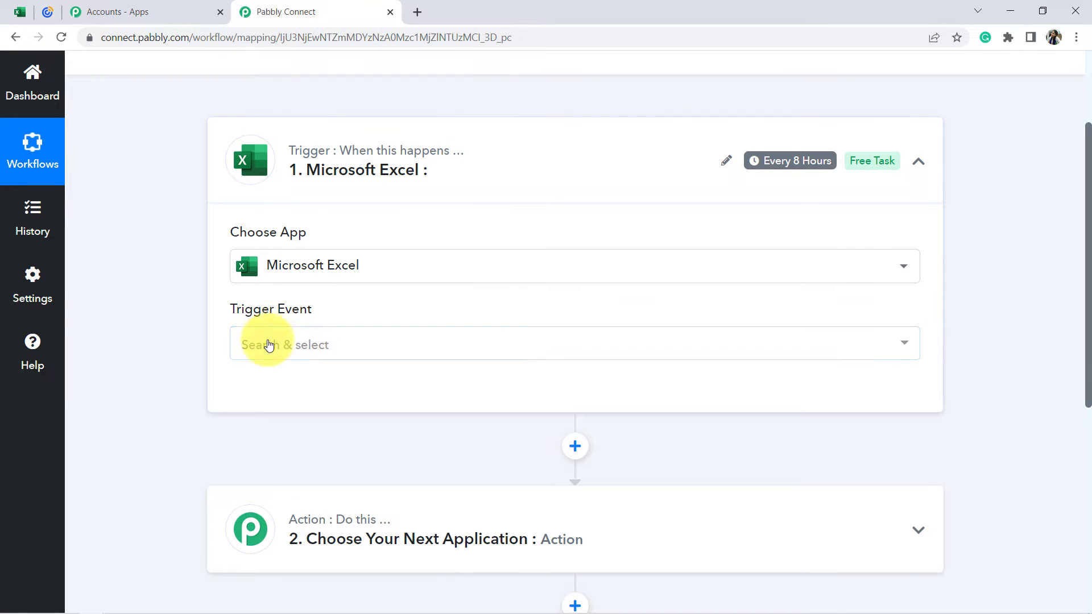
click(270, 345)
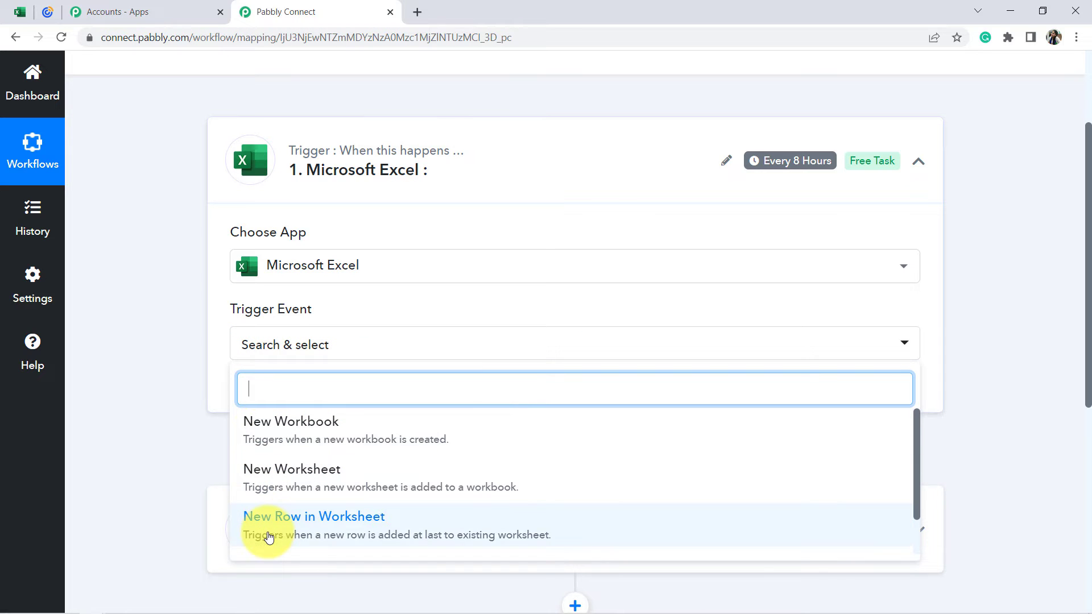
click(308, 530)
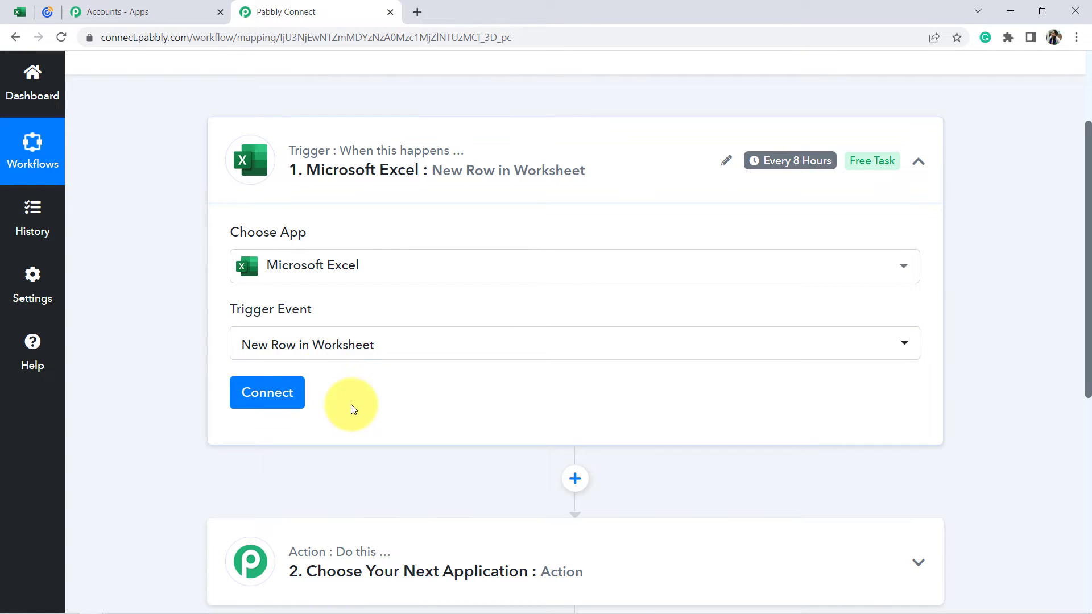
Connect the Excel trigger through the existing connection Microsoft Excel #112 and save it.
click(278, 395)
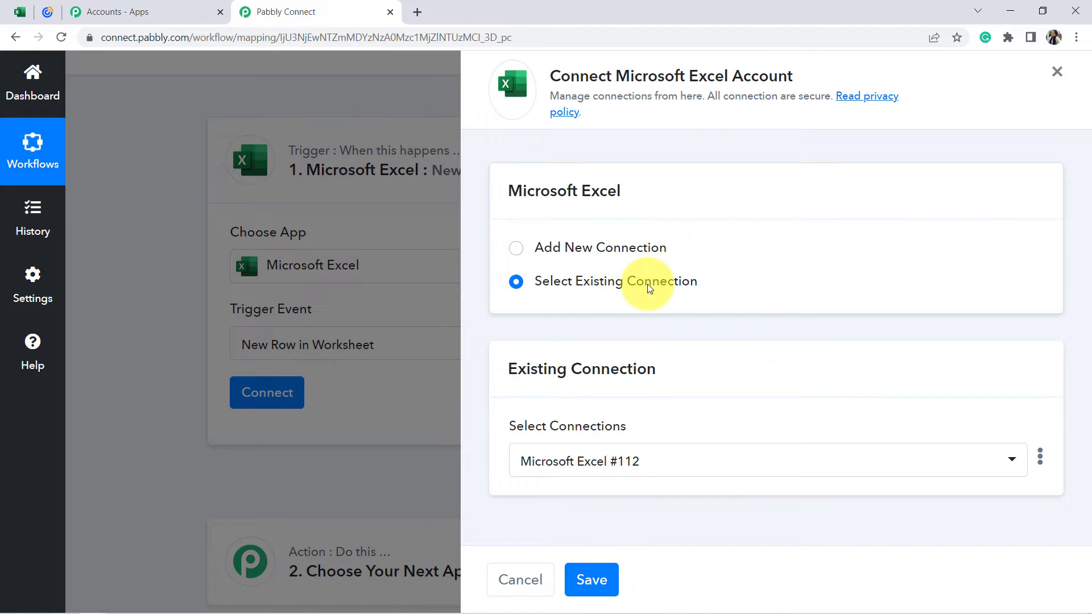
click(579, 251)
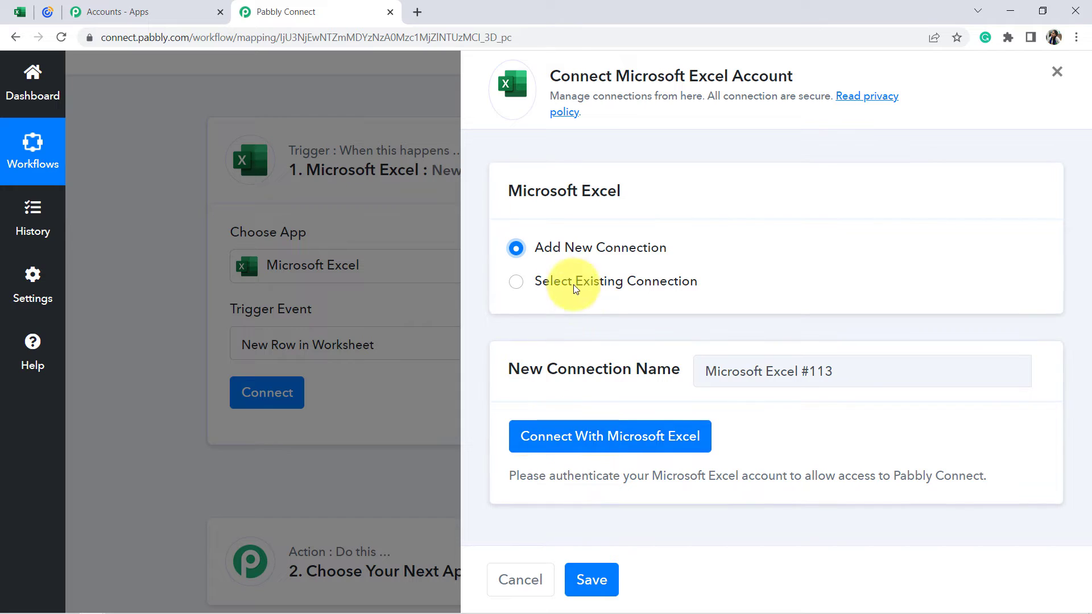
click(515, 282)
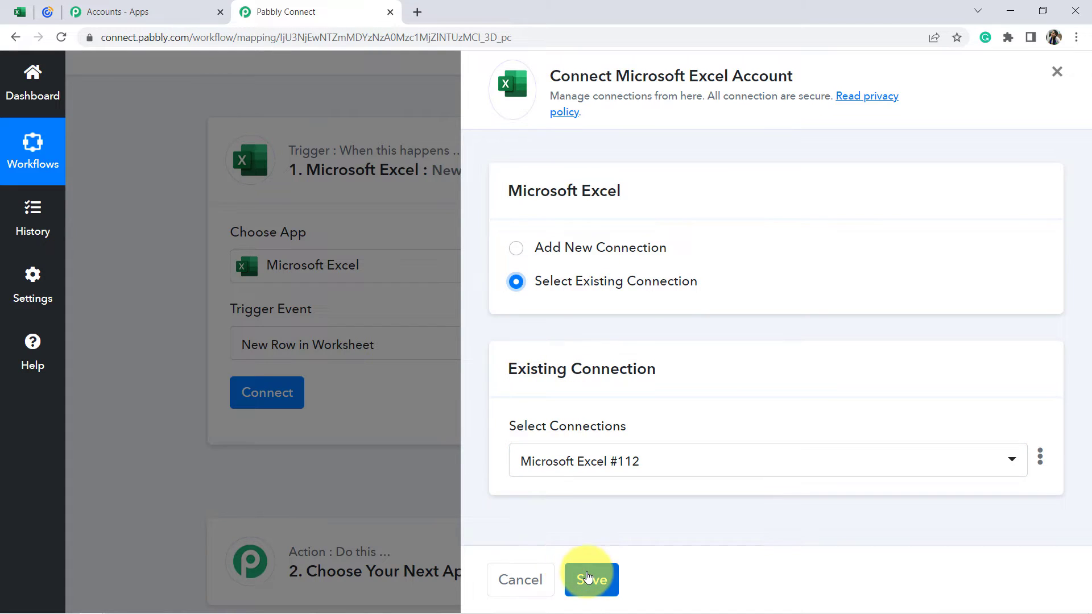
click(588, 578)
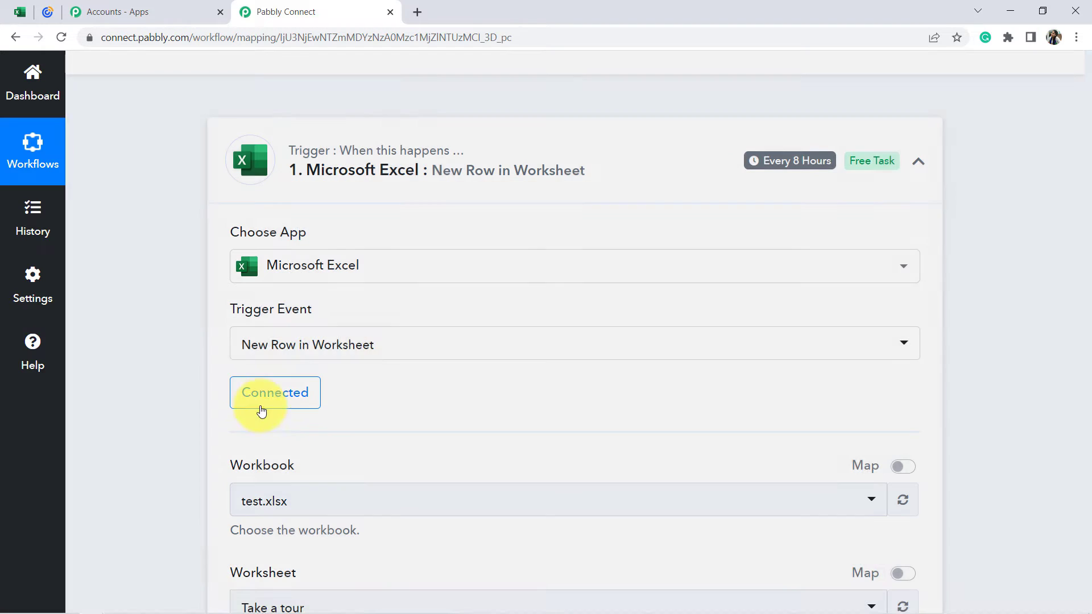
Check the workbook's name in Excel and choose All Subscribers List (New).xlsx as the trigger's workbook.
scroll(378, 342, down, 5)
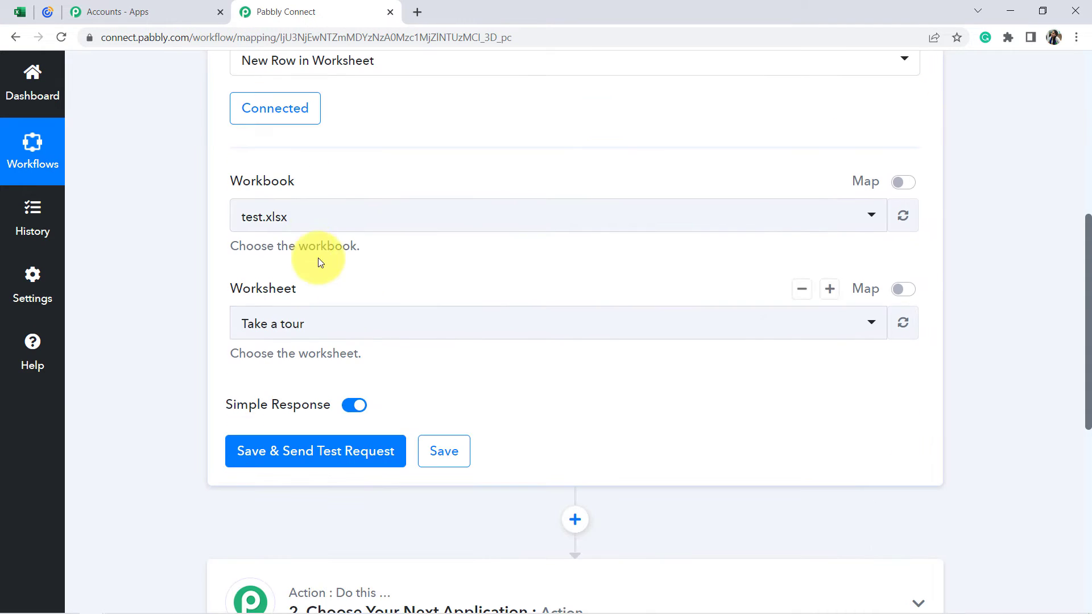
click(291, 216)
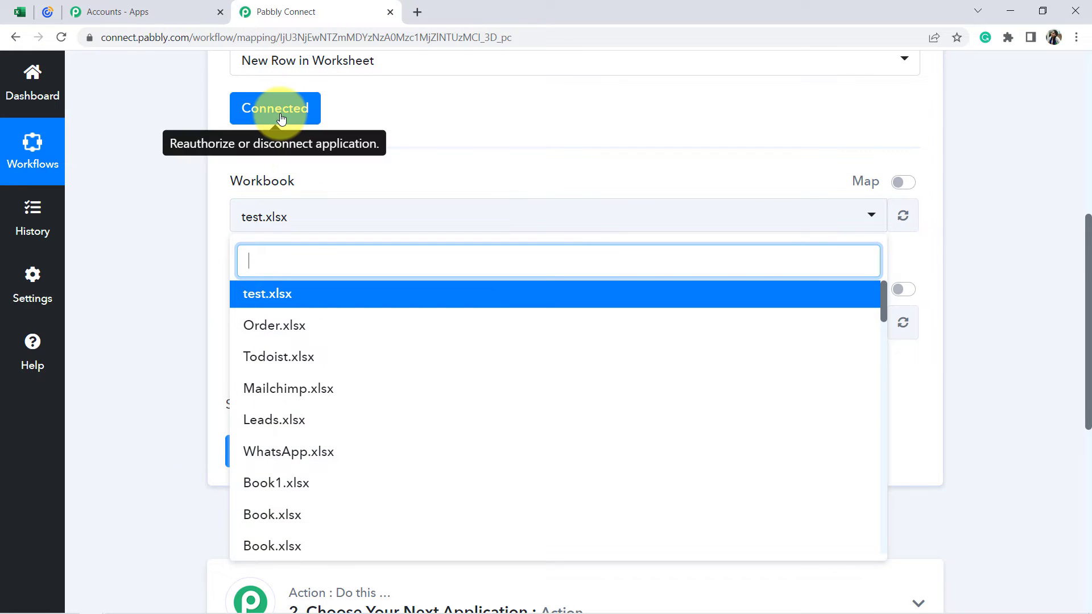
click(120, 101)
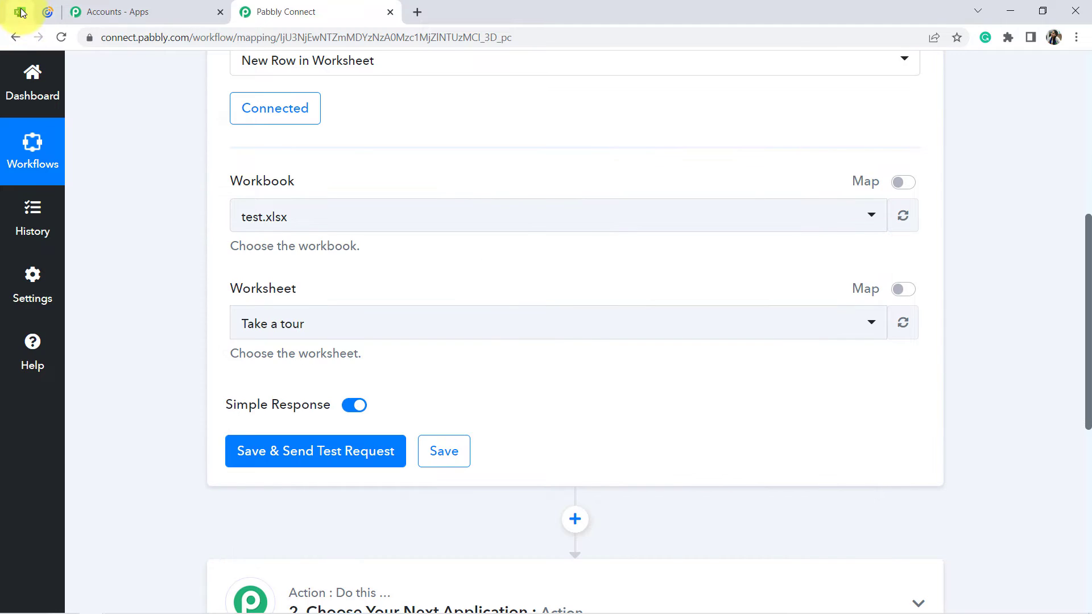
click(20, 11)
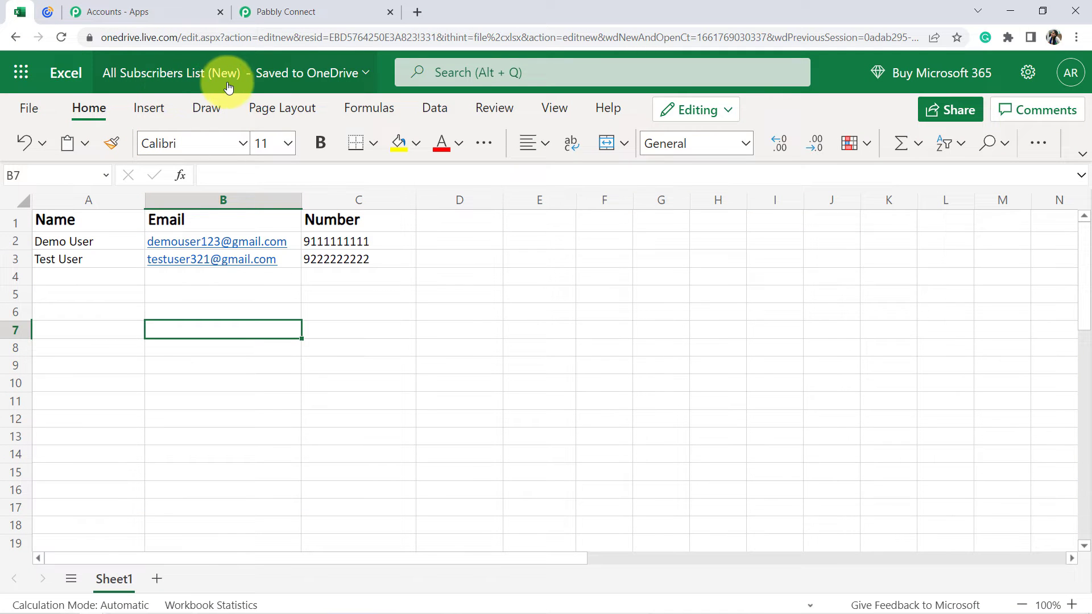
click(290, 11)
click(275, 225)
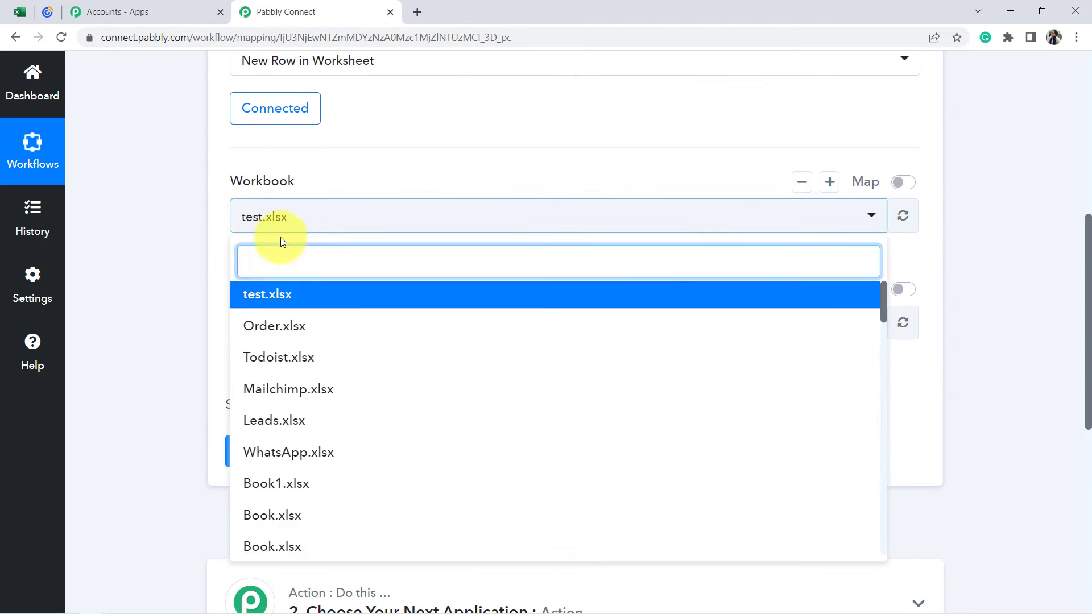
text(all)
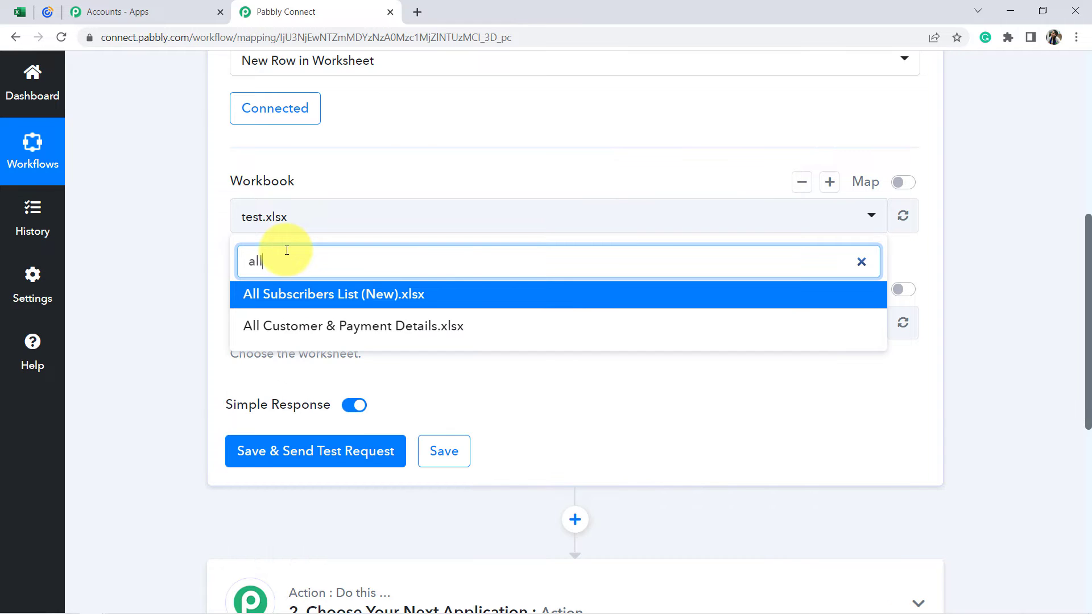
click(296, 300)
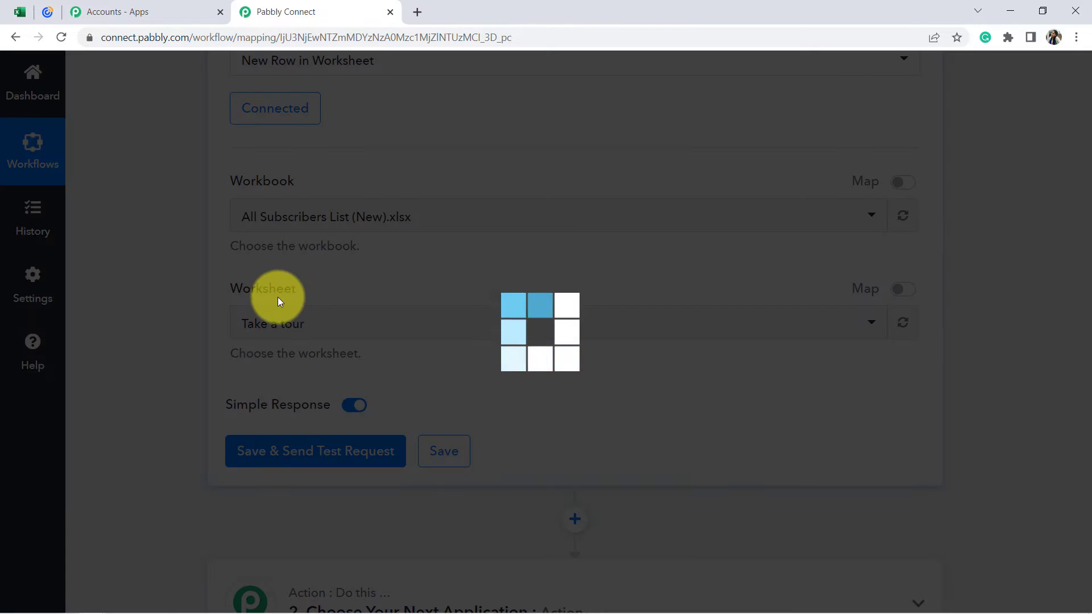
Check the sheet name in the Excel workbook and choose Sheet1 as the trigger's worksheet.
click(19, 11)
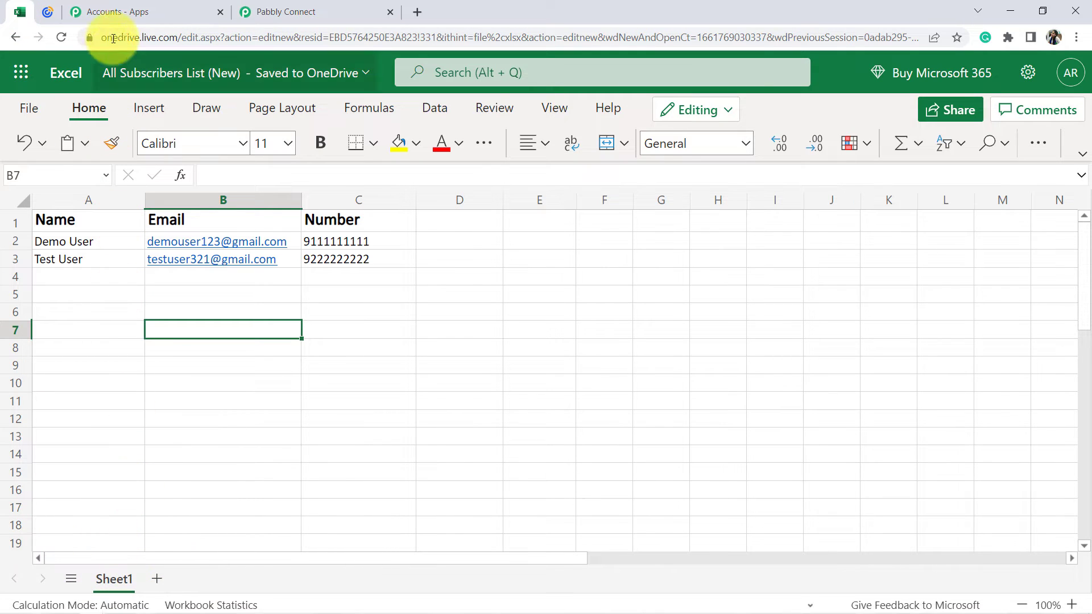
click(264, 9)
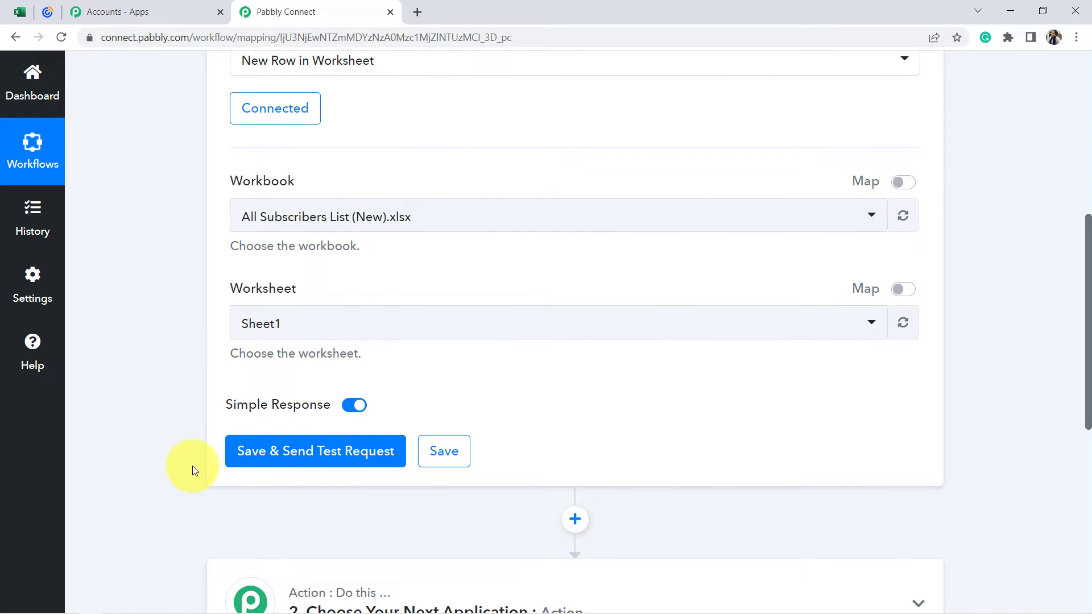
click(276, 322)
click(293, 327)
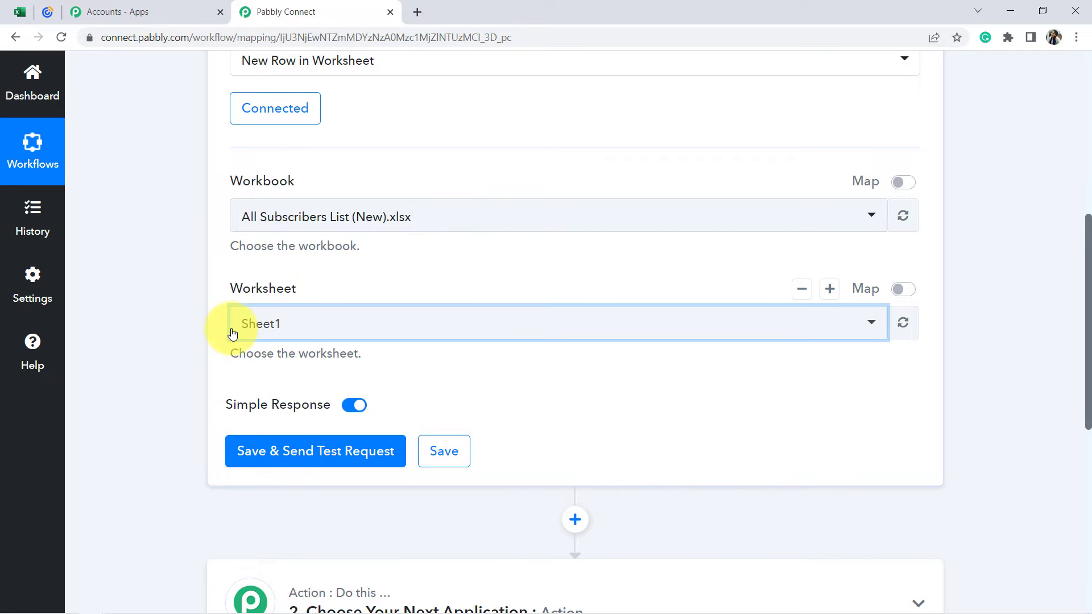
scroll(308, 453, down, 1)
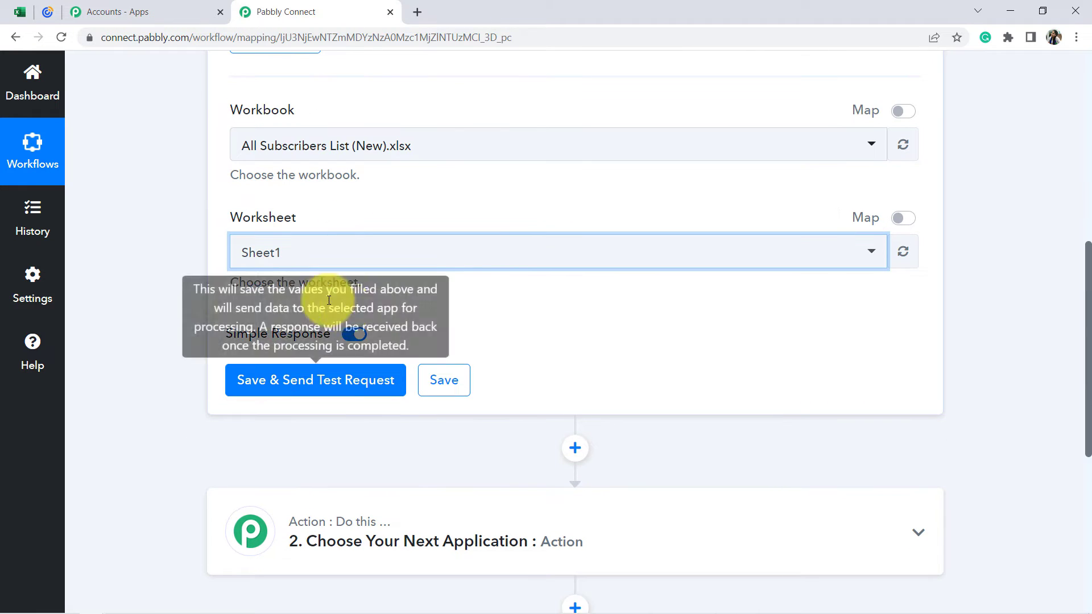
scroll(365, 268, down, 1)
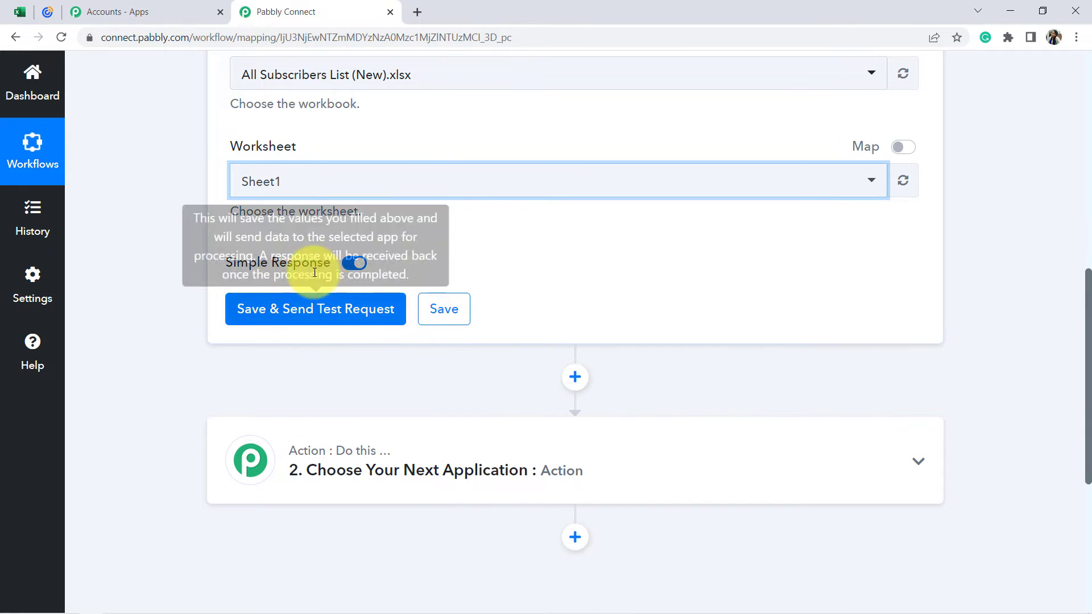
scroll(295, 359, up, 1)
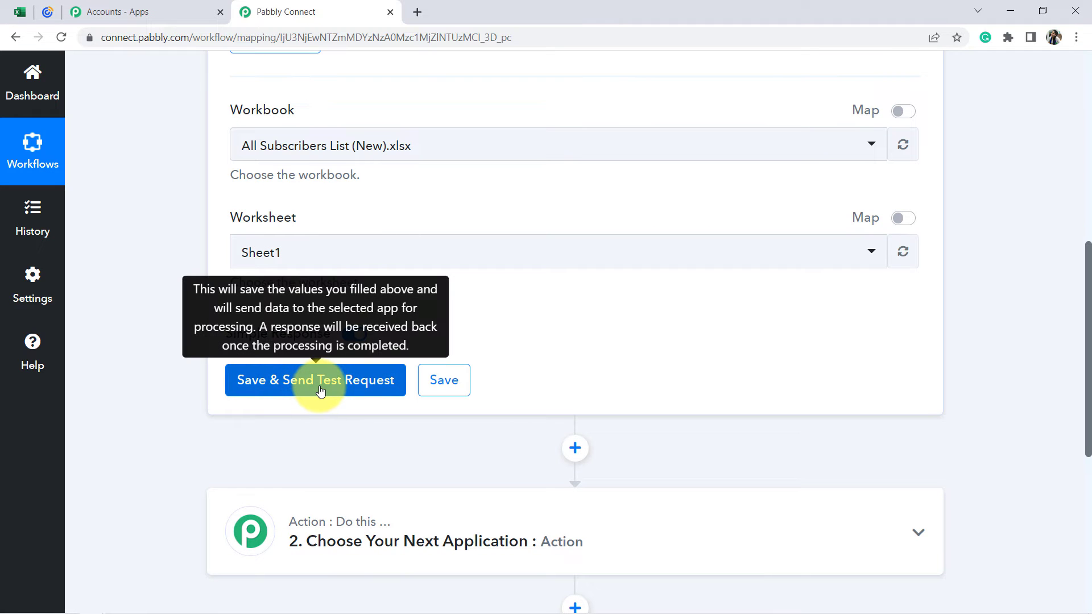
Switch to the Excel workbook and add a dummy subscriber's name, email address and phone number in row 4 of Sheet1.
click(20, 11)
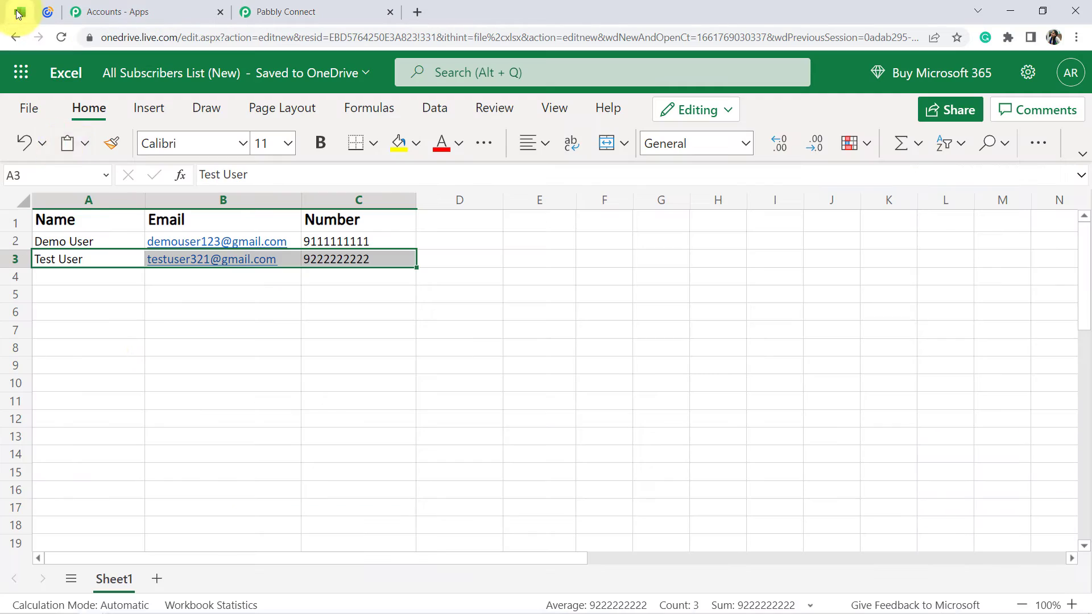
click(102, 347)
drag(93, 262, 331, 263)
click(305, 312)
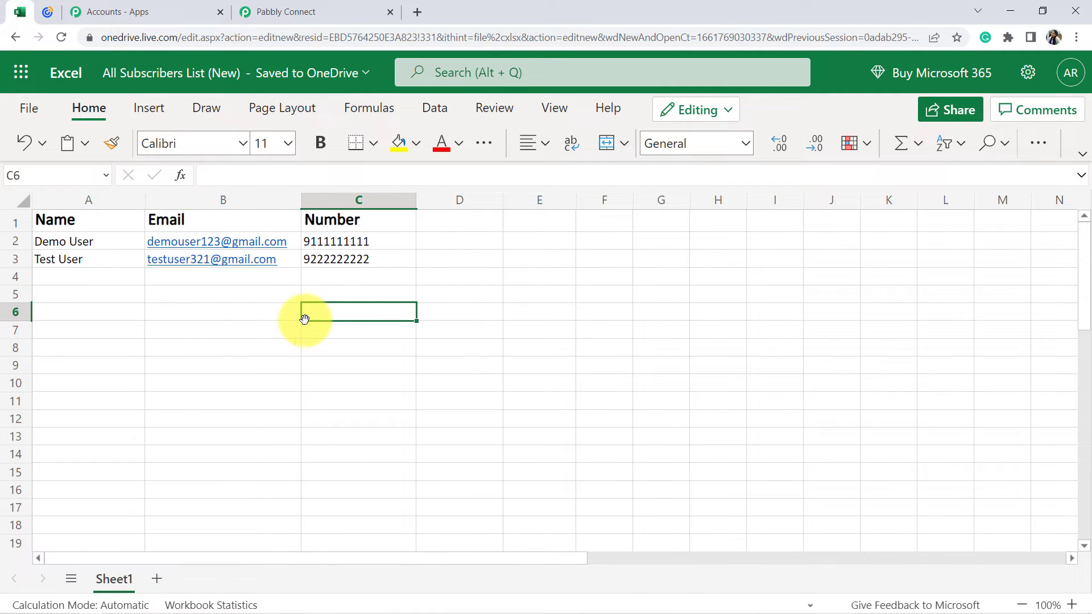
click(81, 273)
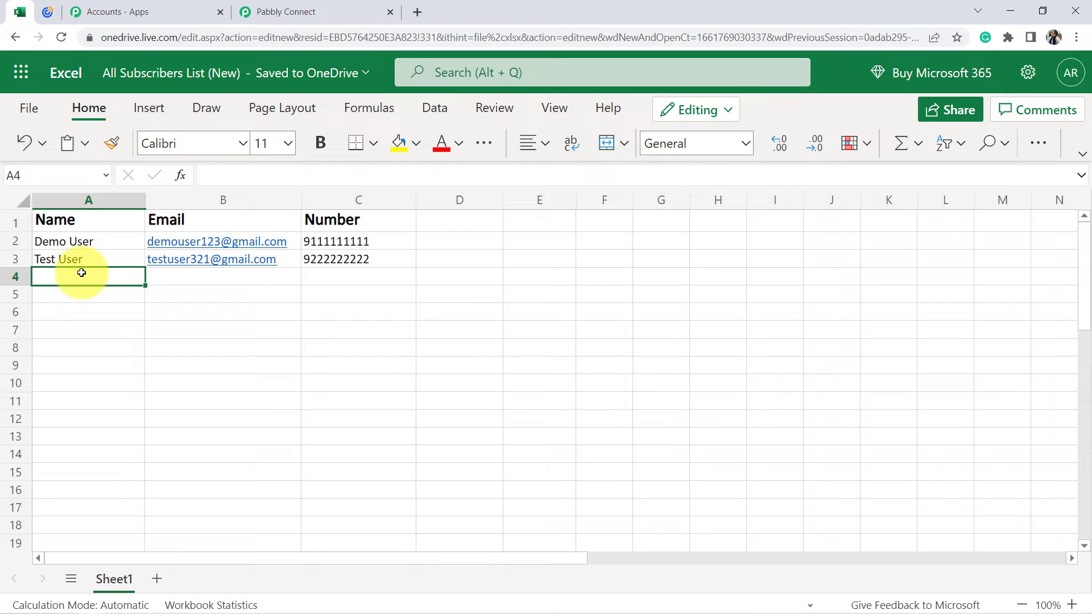
text(Dummy User)
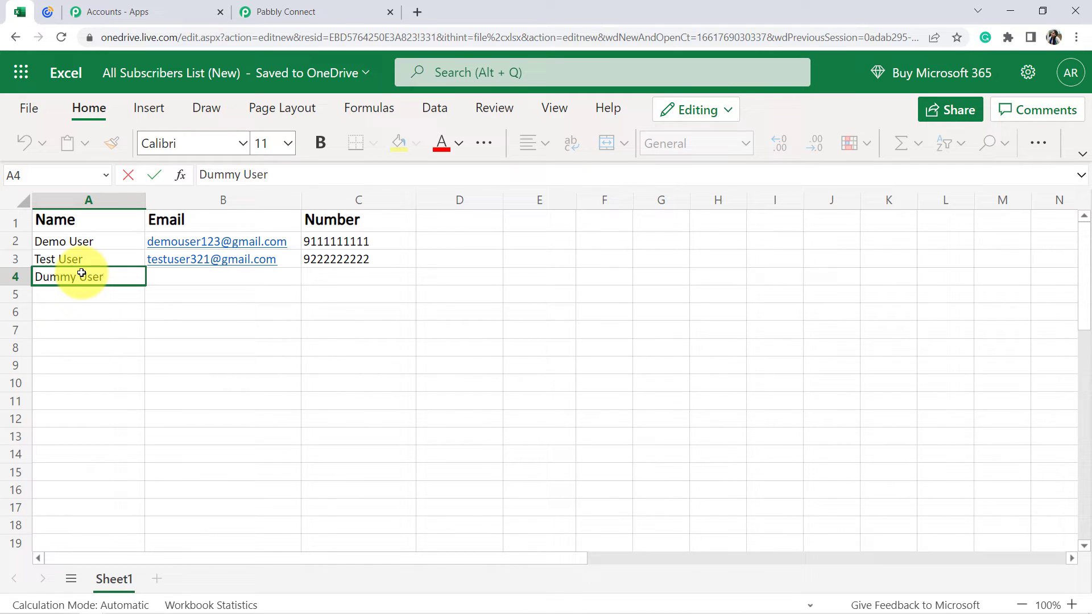
key(Tab)
text(ad)
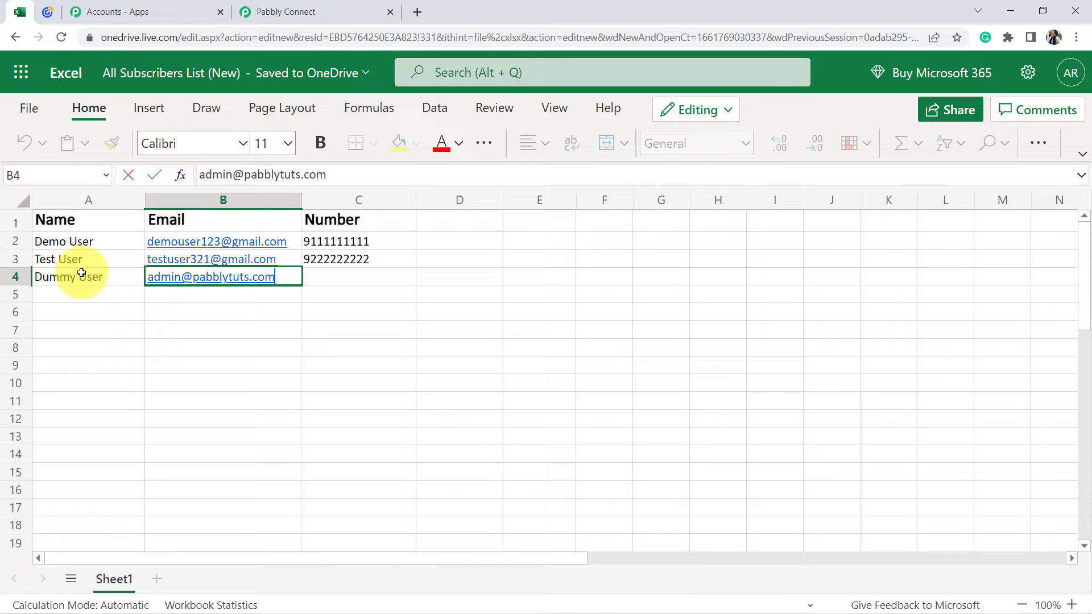
key(Tab)
text(9)
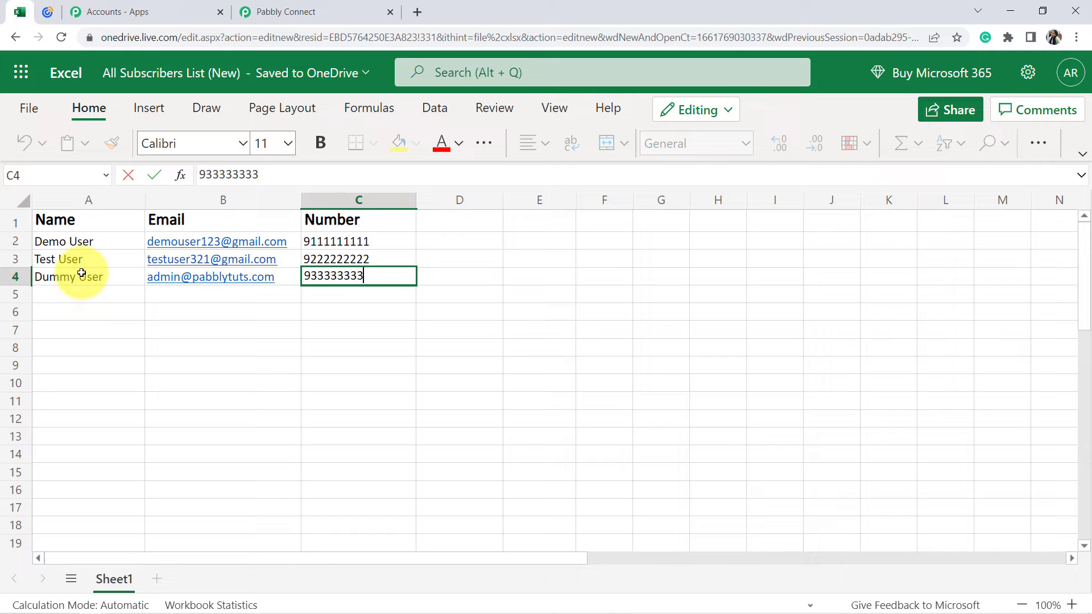
text(333333333)
key(Return)
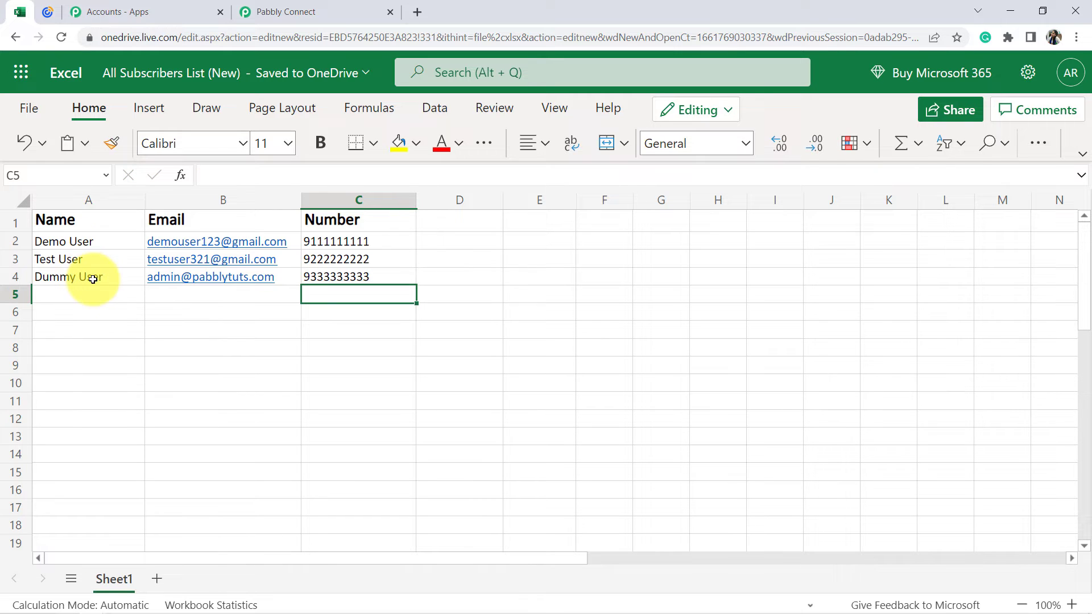
Return to Pabbly Connect, save the Excel trigger with a test request, and check the received row values.
click(287, 13)
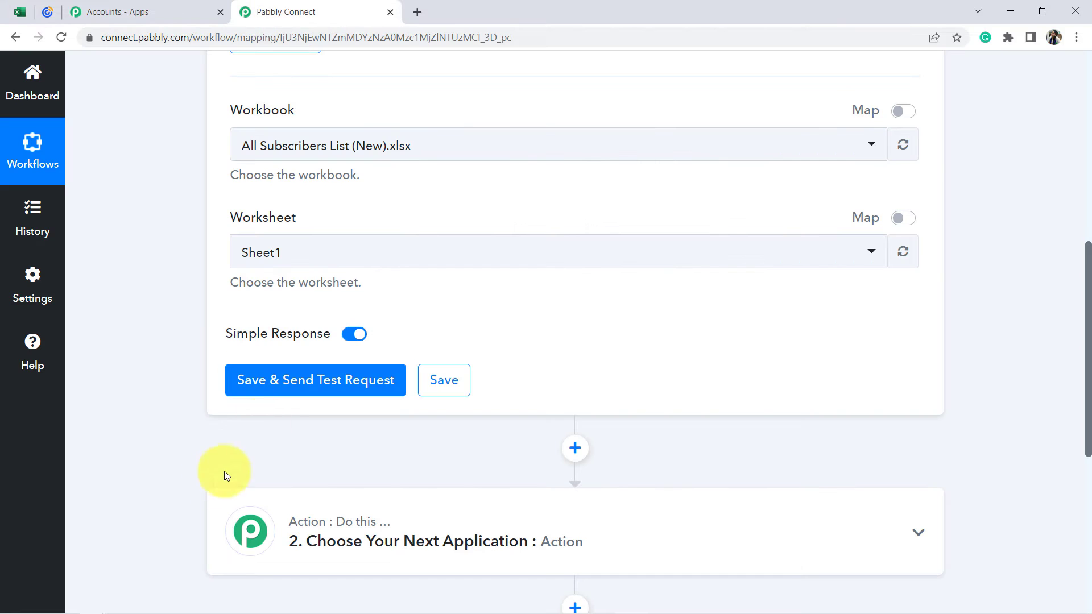
click(292, 379)
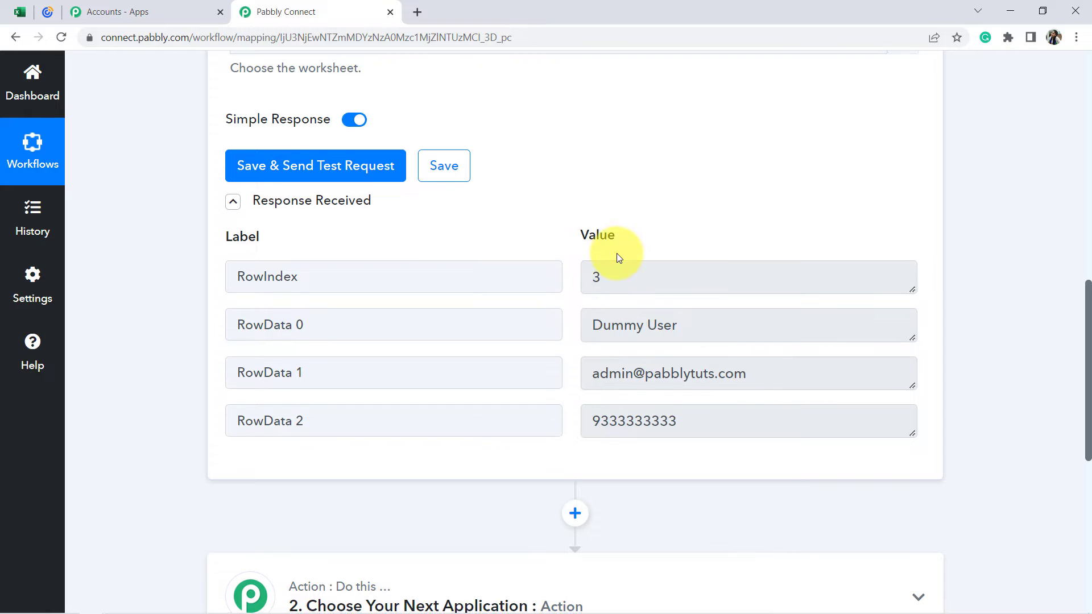
scroll(614, 210, down, 1)
drag(609, 211, 590, 210)
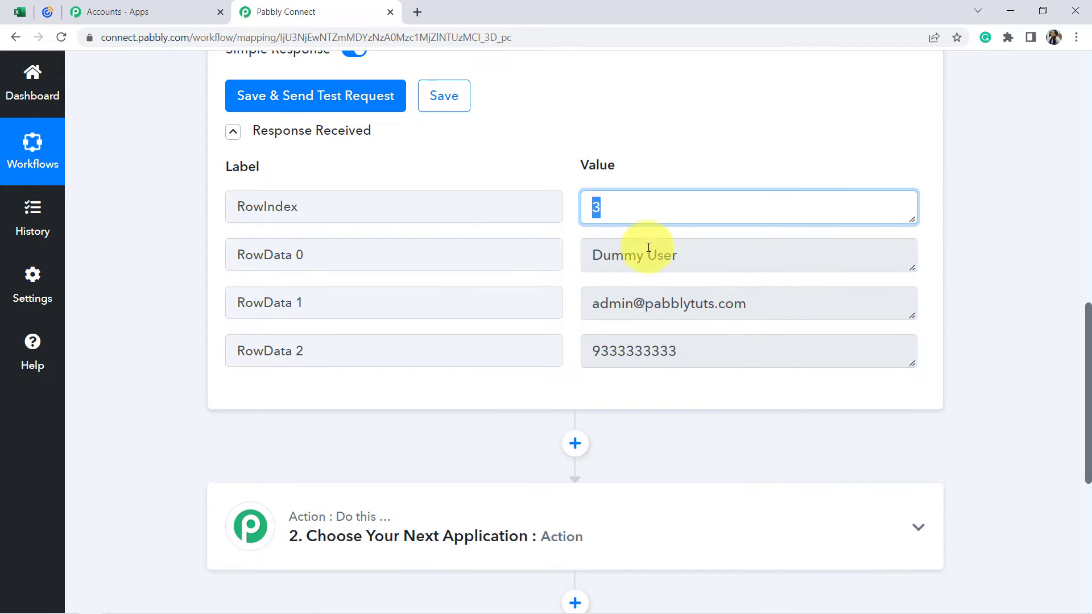
drag(658, 254, 602, 254)
drag(729, 302, 600, 305)
drag(650, 354, 614, 354)
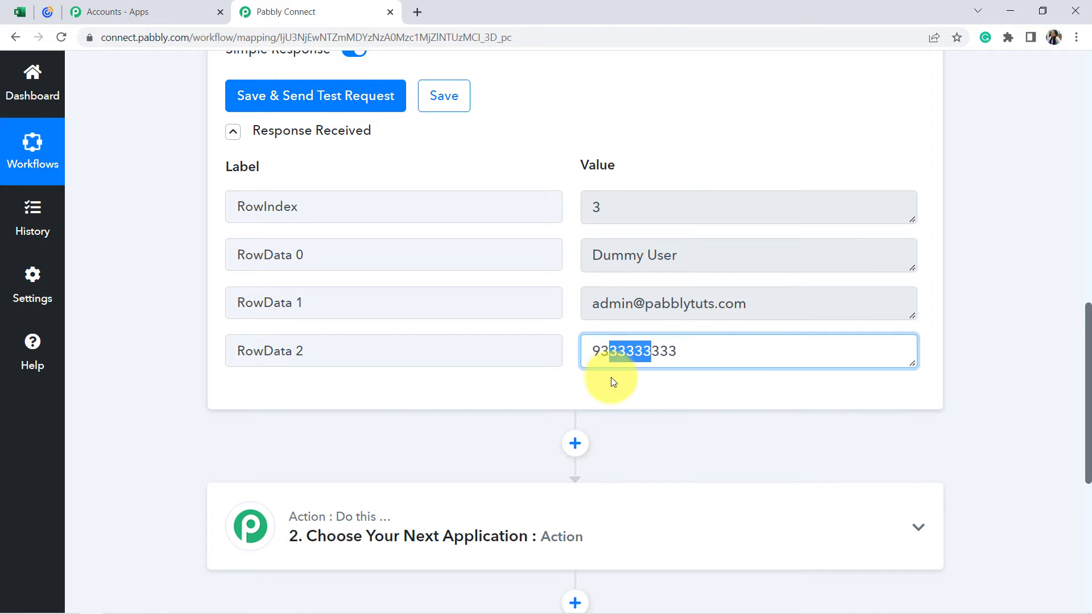
Compare the trigger's test response with the newly added row 4 in the Excel workbook.
click(30, 12)
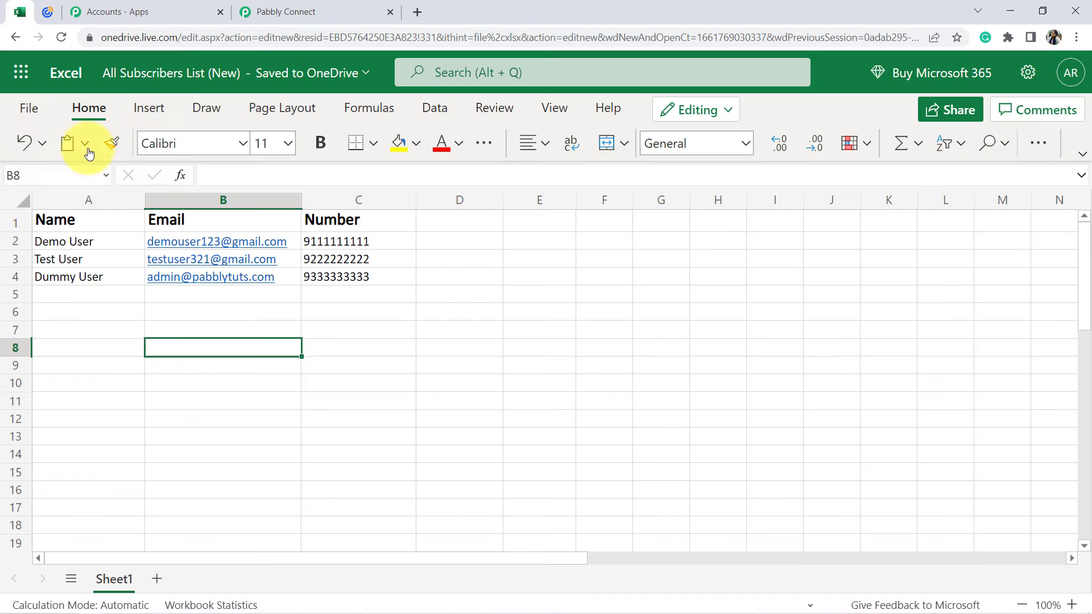
click(483, 398)
drag(92, 282, 317, 386)
click(314, 7)
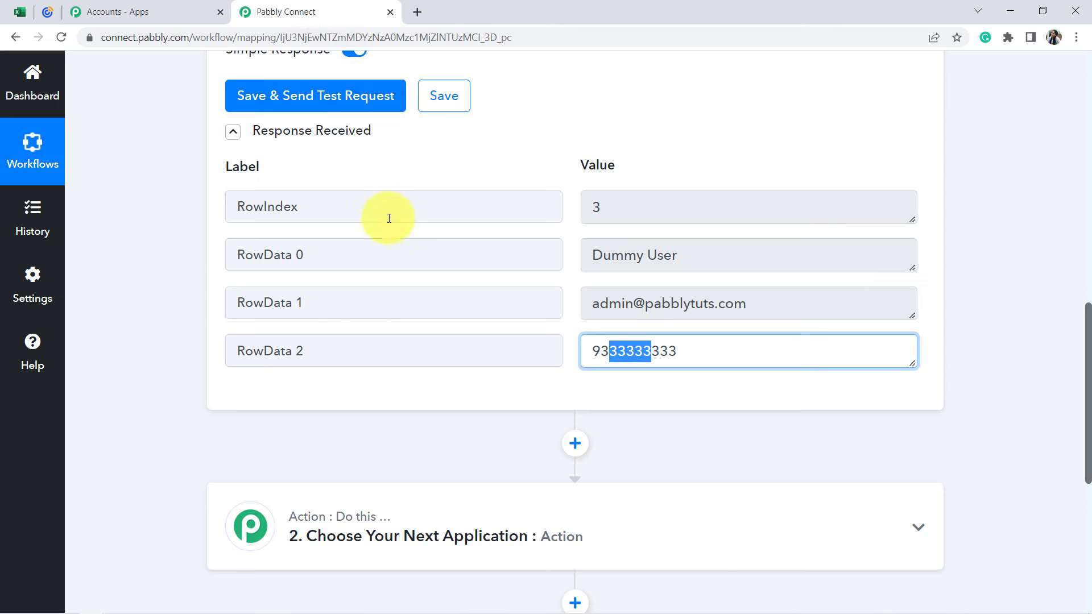
Check the Excel trigger's polling interval and the next empty row in the workbook where new subscribers go.
scroll(385, 247, up, 7)
scroll(510, 243, up, 5)
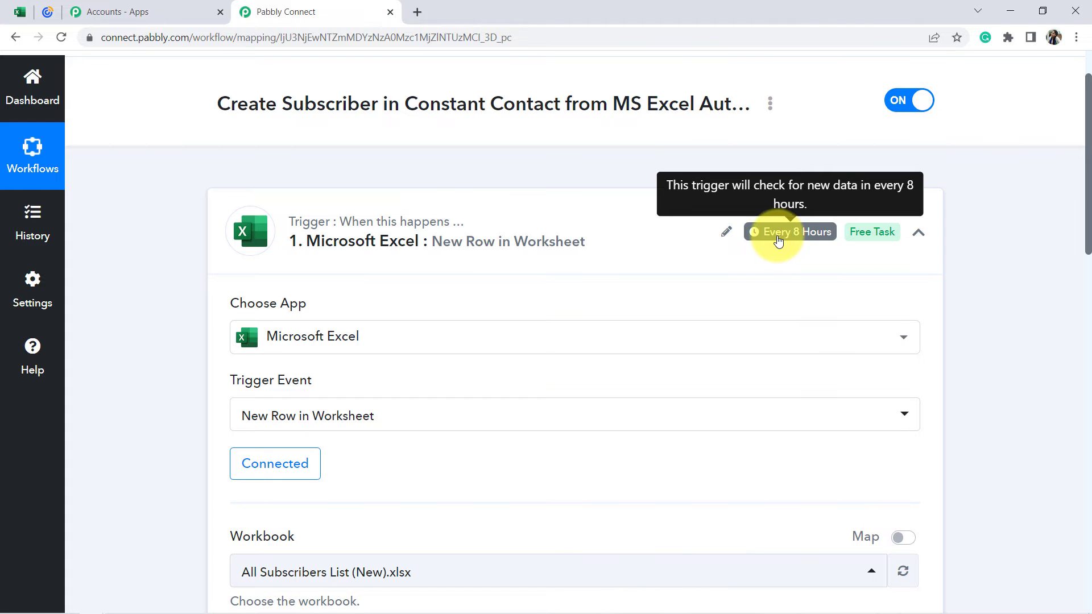
click(20, 11)
click(124, 364)
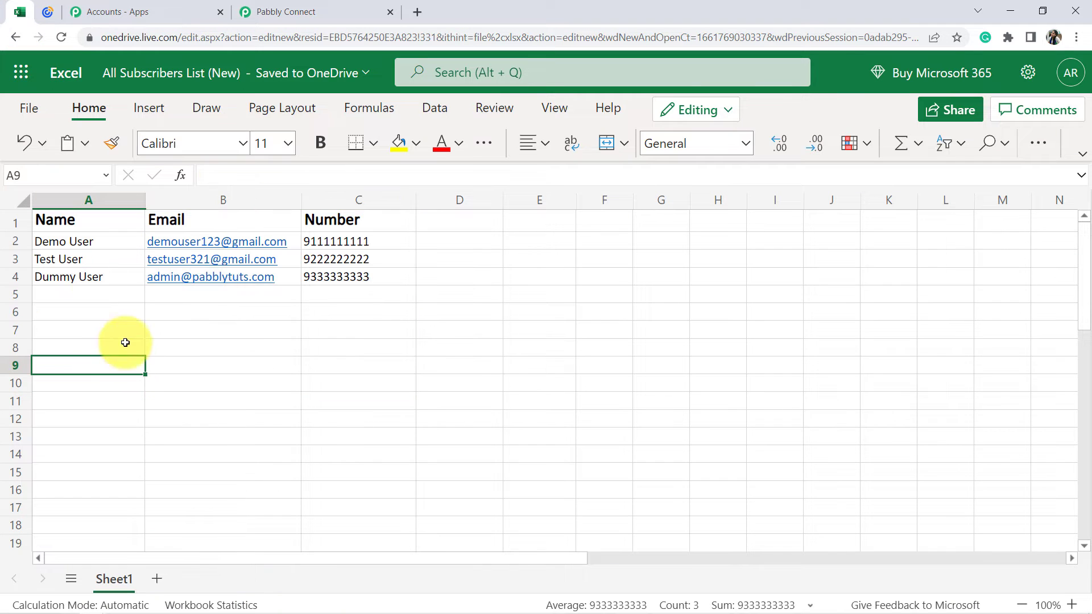
drag(90, 294, 353, 295)
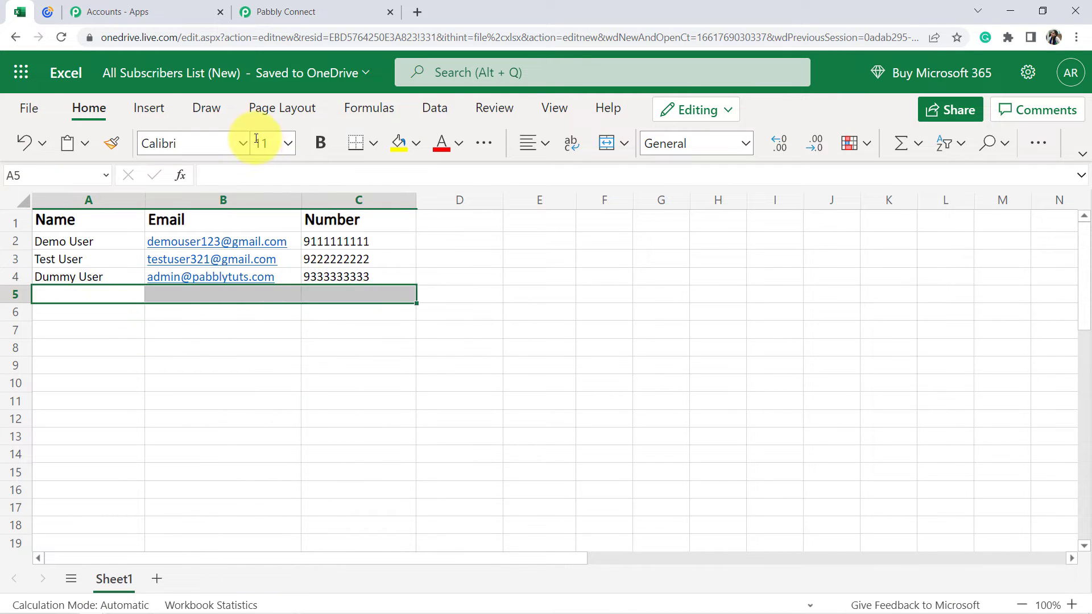
click(205, 388)
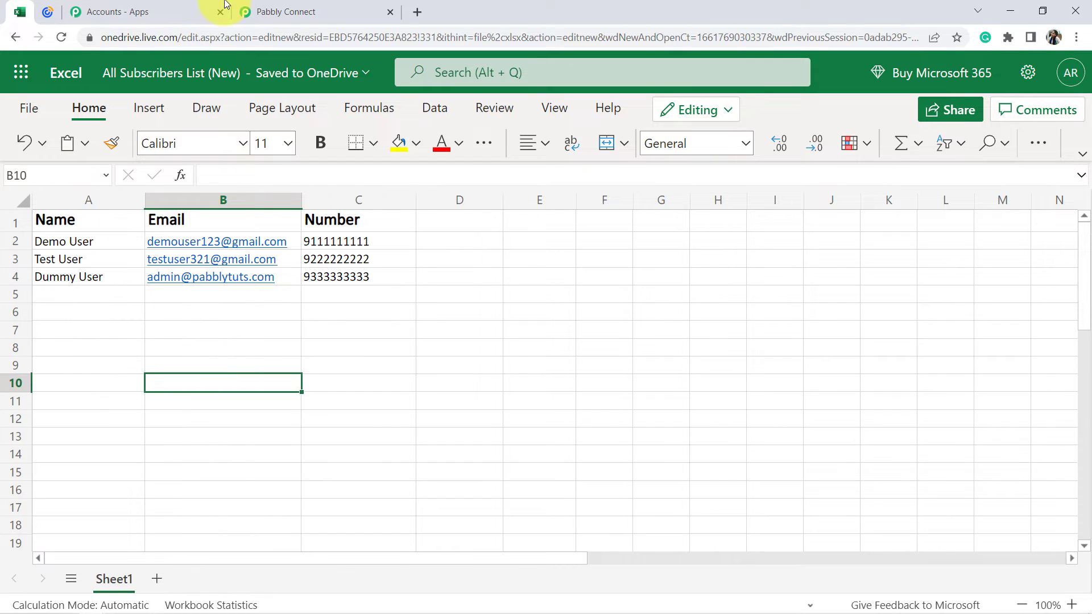
click(320, 8)
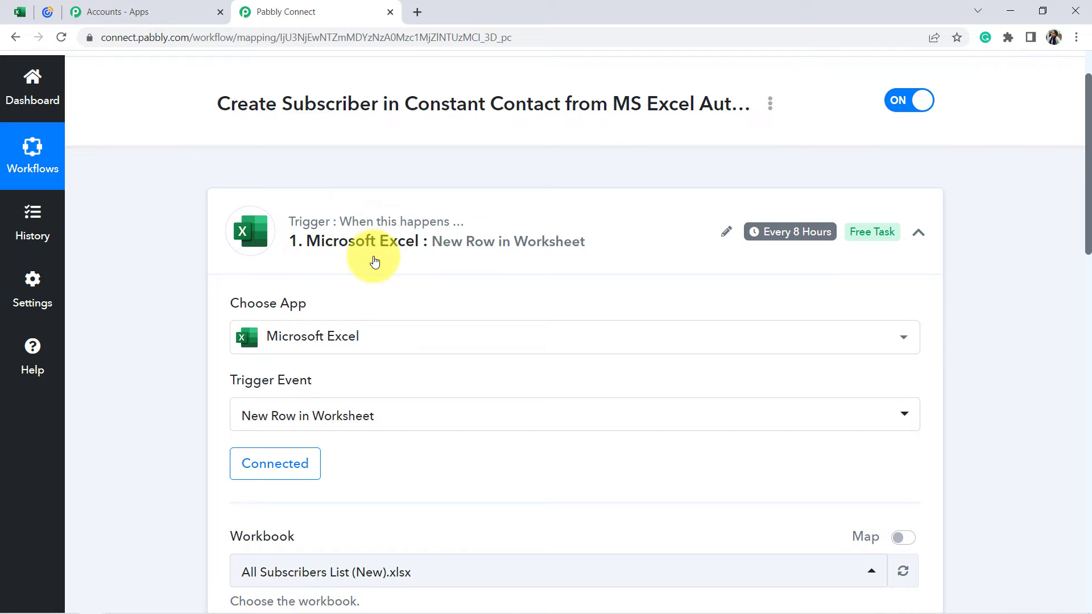
Set the workflow's action step to Constant Contact with the Create Contact event.
scroll(155, 337, down, 10)
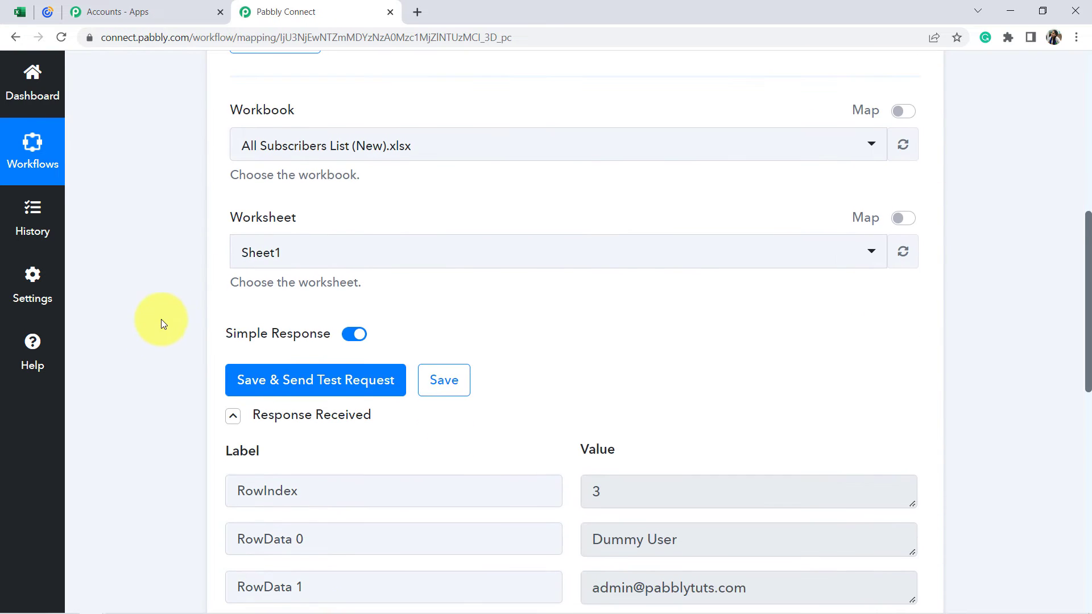
scroll(178, 272, down, 4)
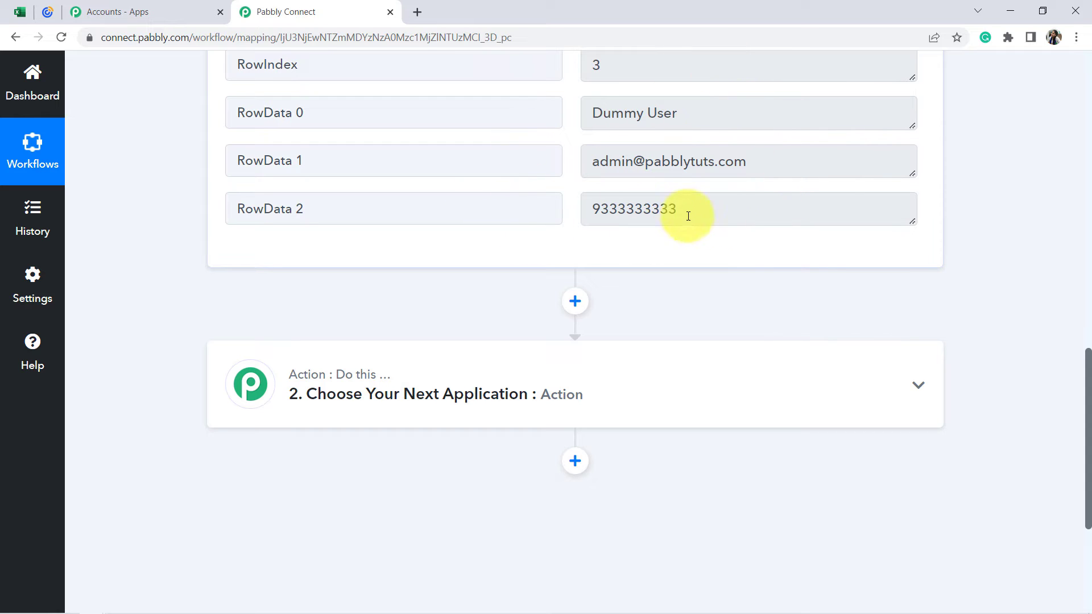
scroll(575, 200, down, 4)
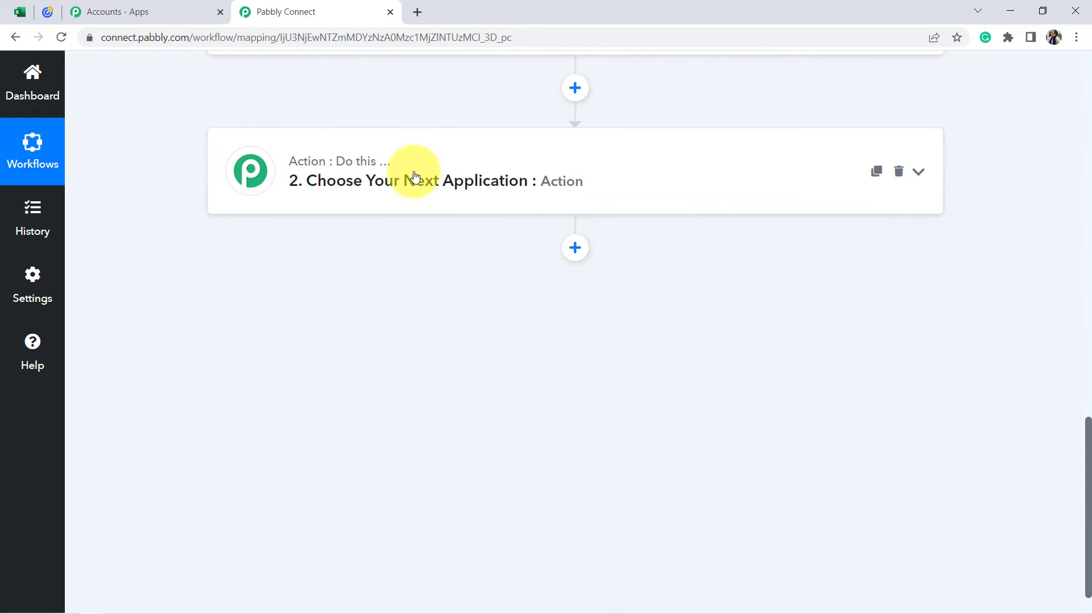
click(415, 176)
click(284, 285)
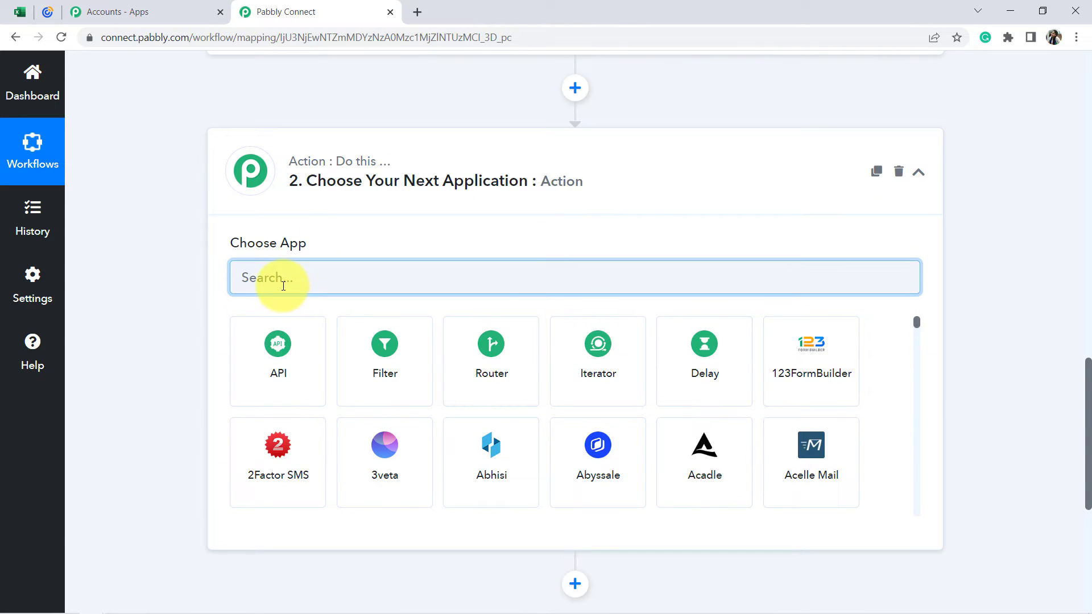
text(consta)
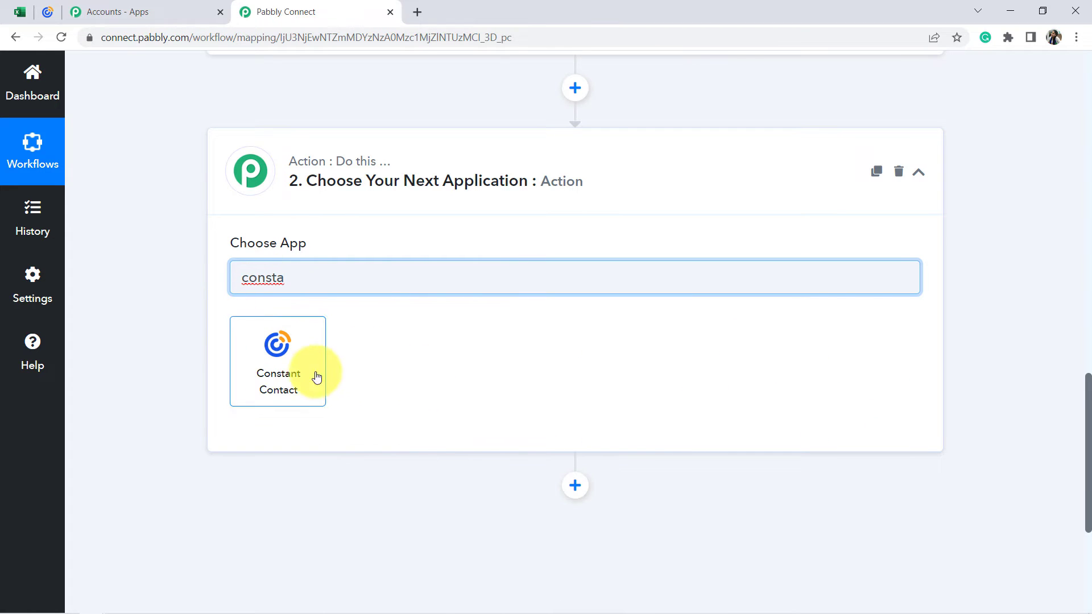
click(320, 373)
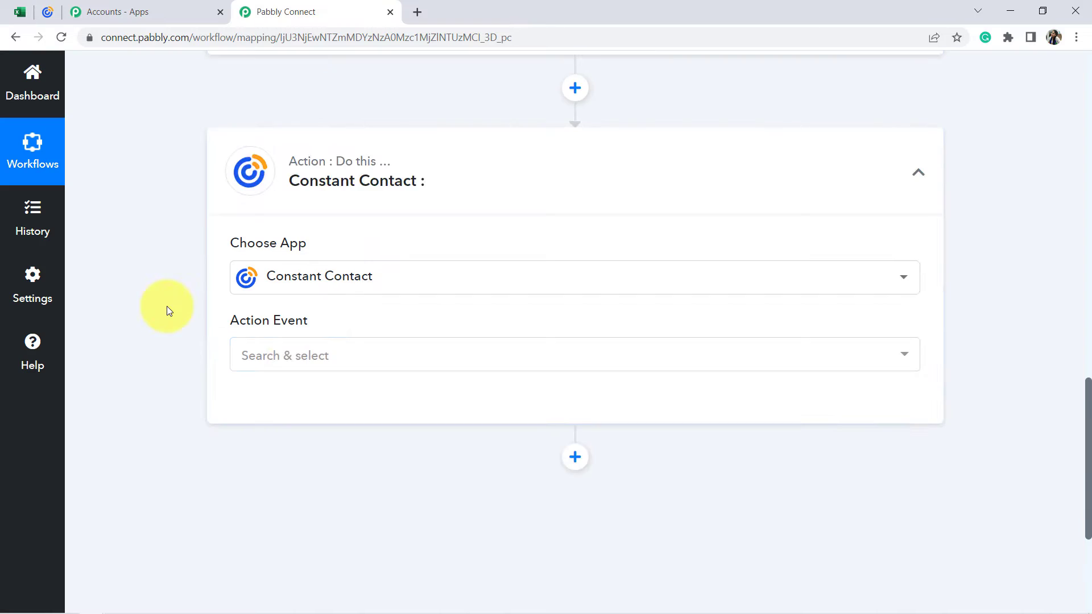
scroll(166, 306, down, 2)
click(295, 222)
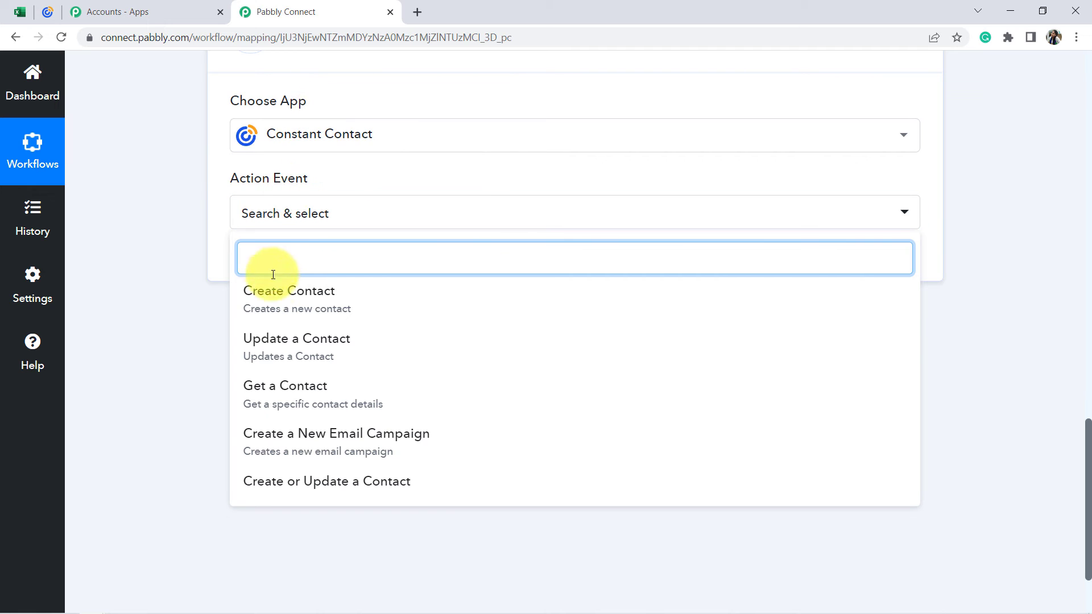
click(263, 302)
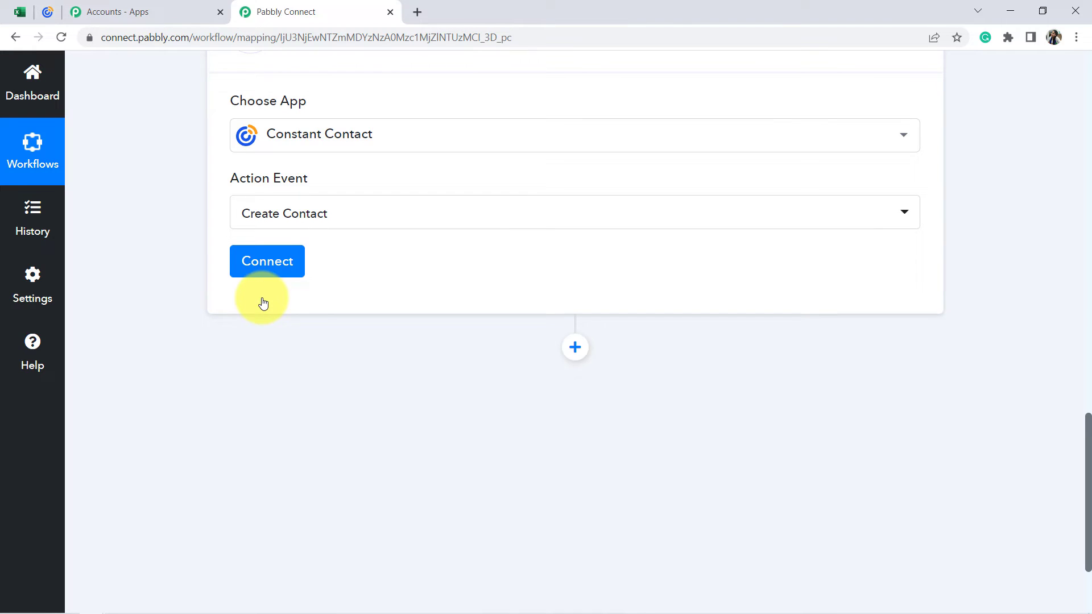
Add a new Constant Contact connection for the action and allow Pabbly Connect access to the account.
click(263, 266)
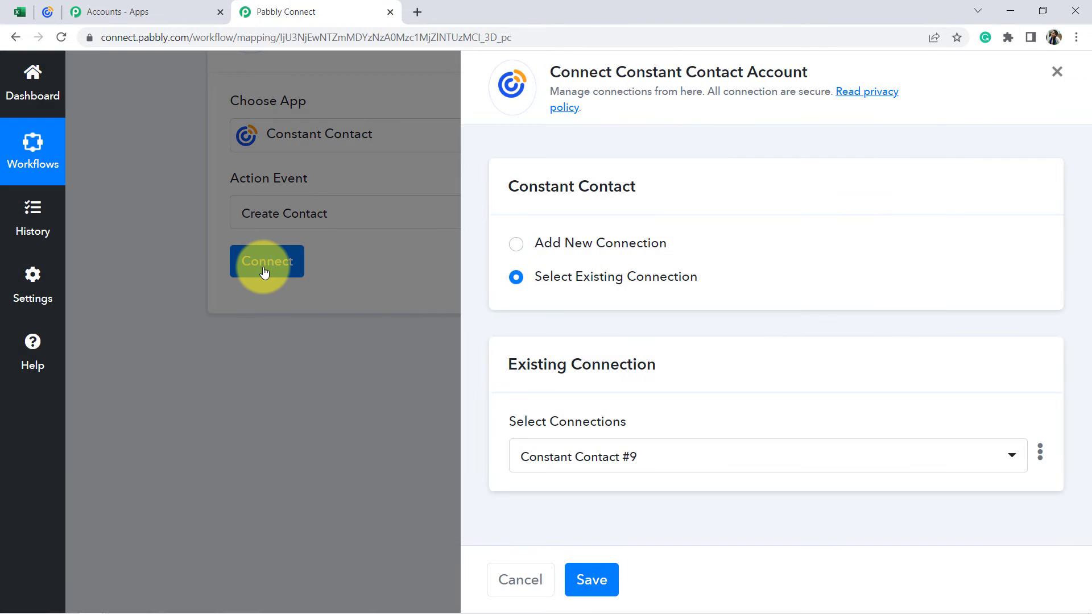
click(595, 243)
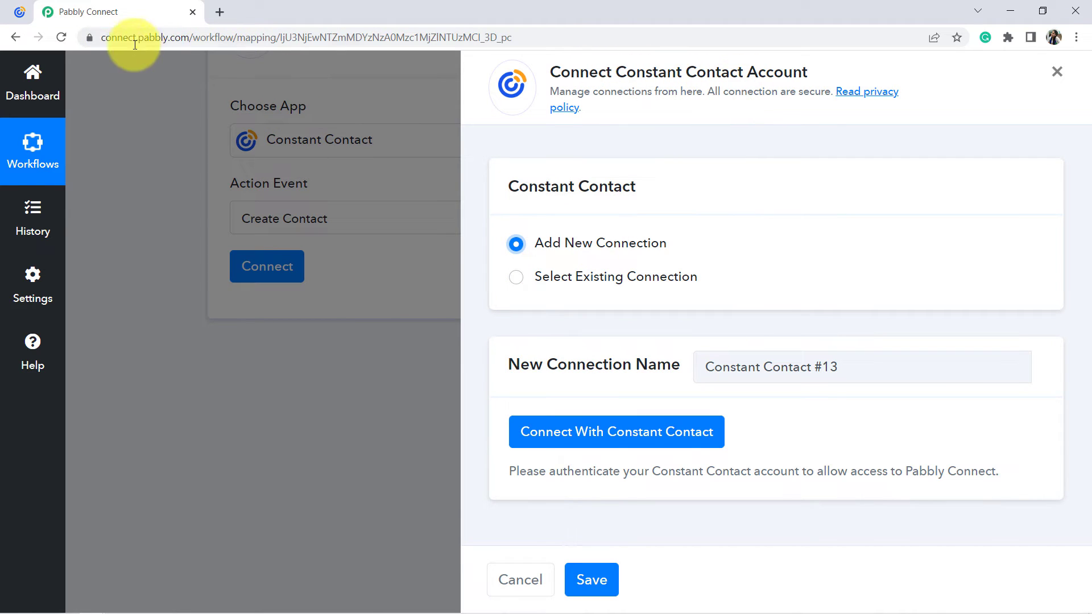
click(600, 431)
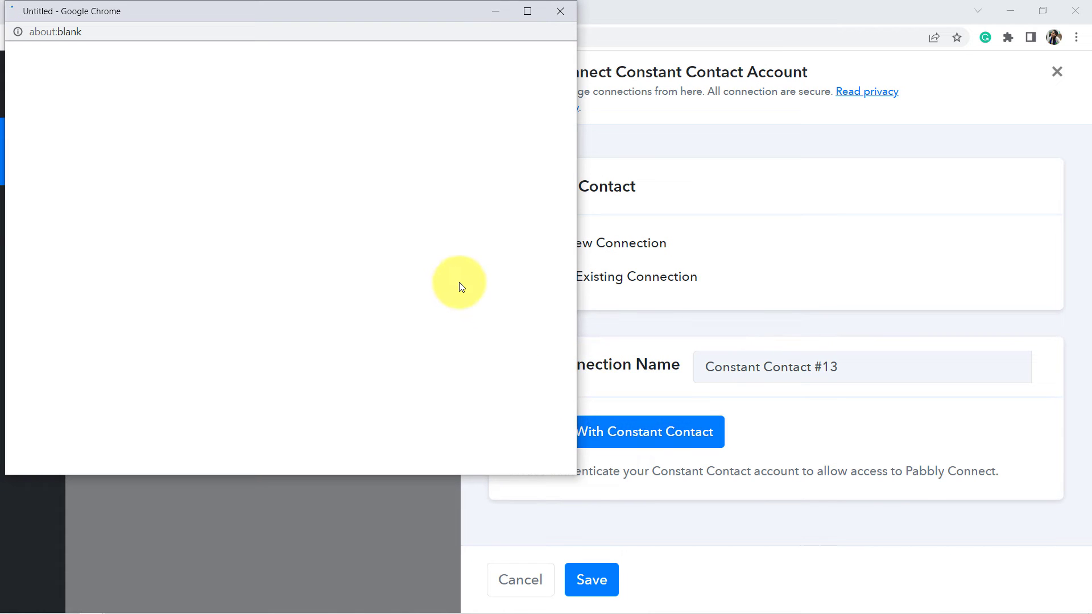
scroll(388, 256, down, 5)
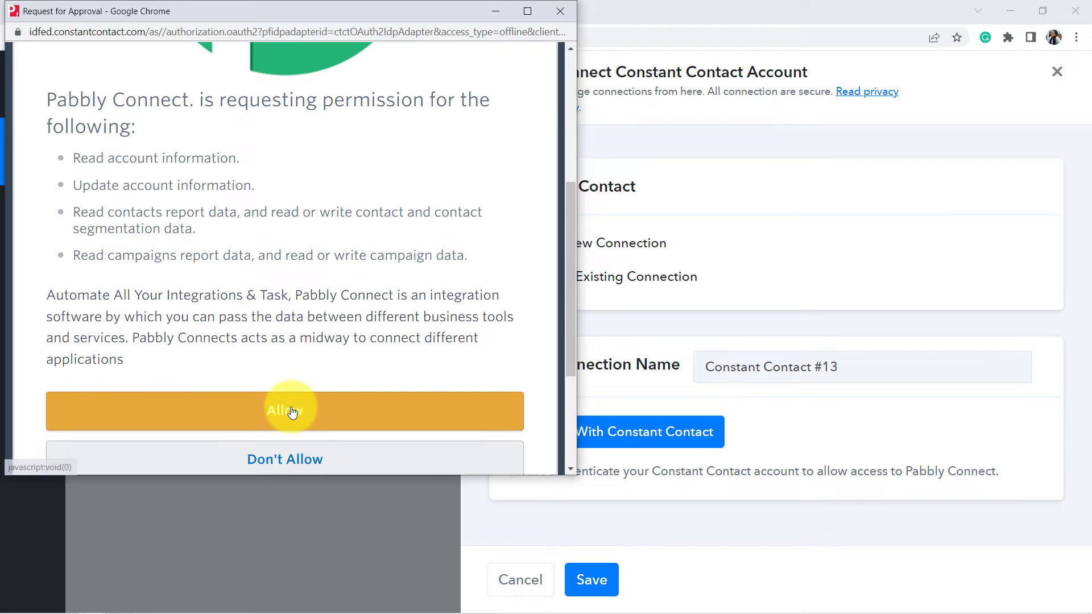
click(292, 412)
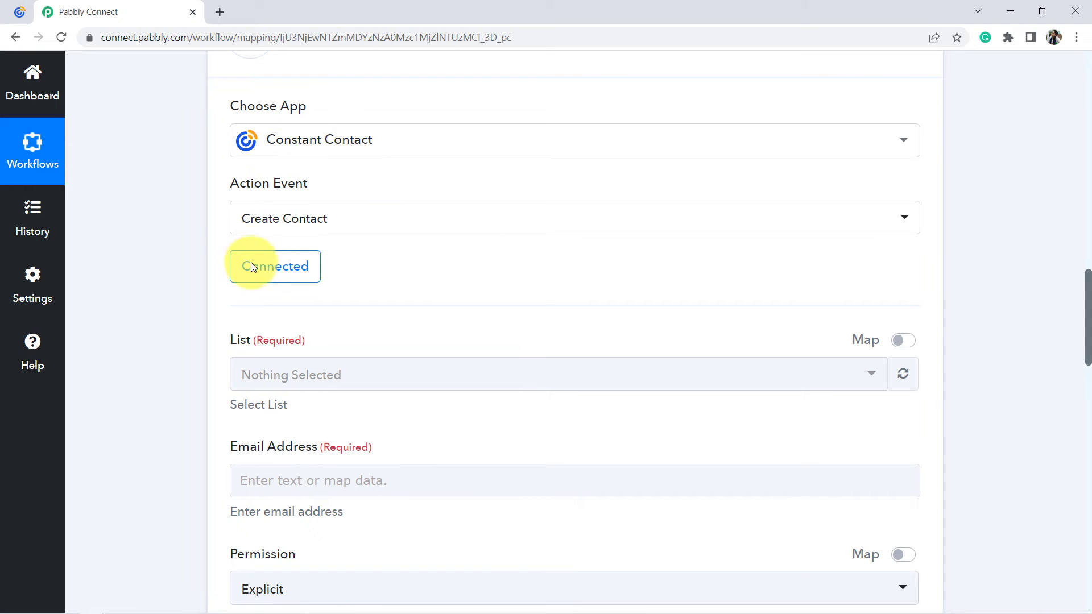
scroll(306, 288, down, 4)
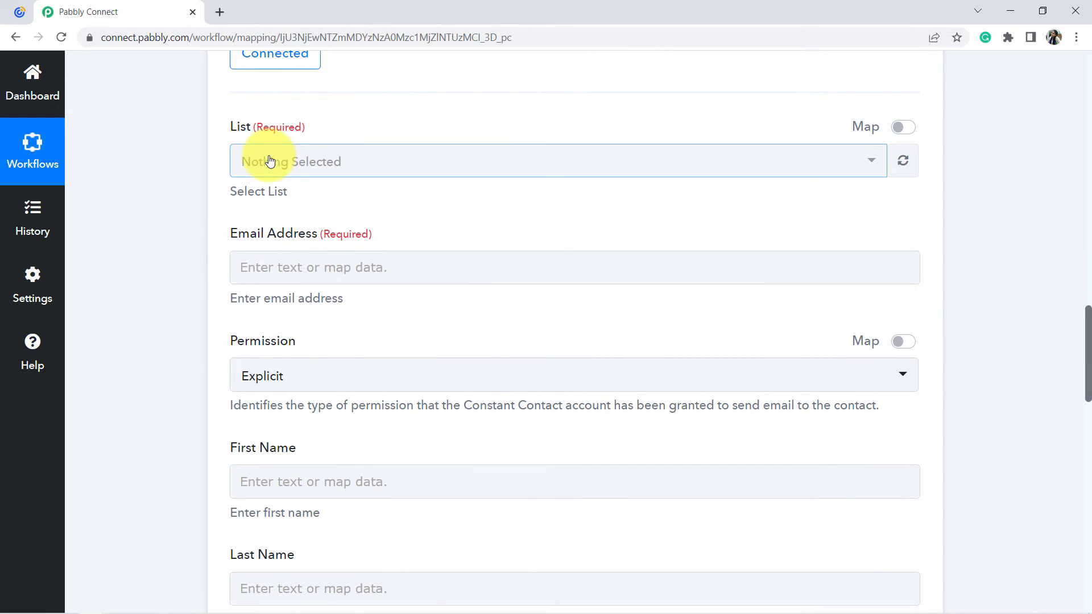
Switch to Constant Contact and create a new contact list named Random Email List.
click(276, 158)
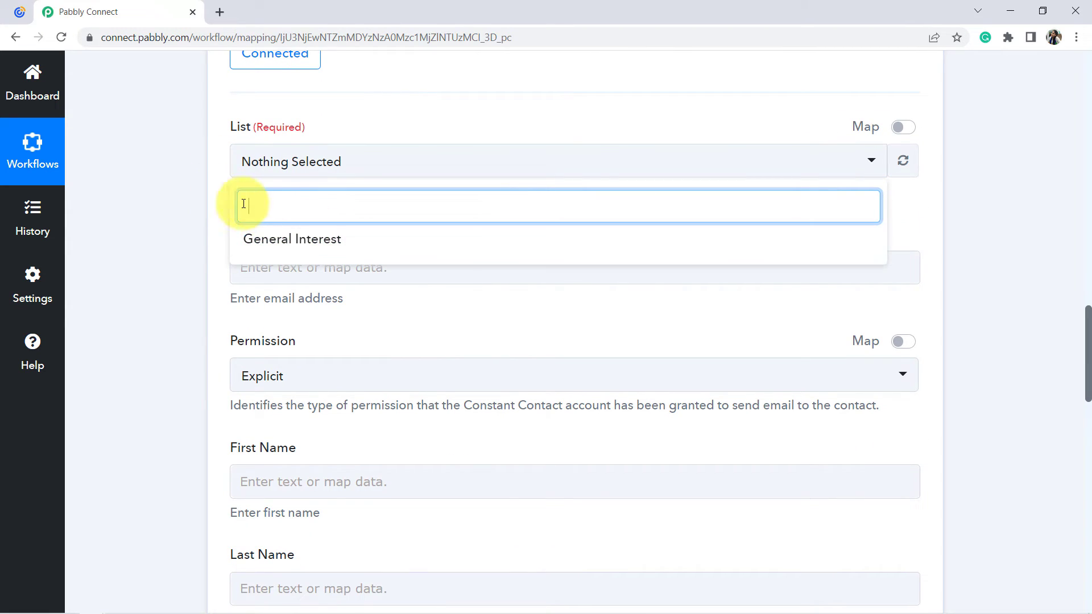
click(180, 219)
click(18, 11)
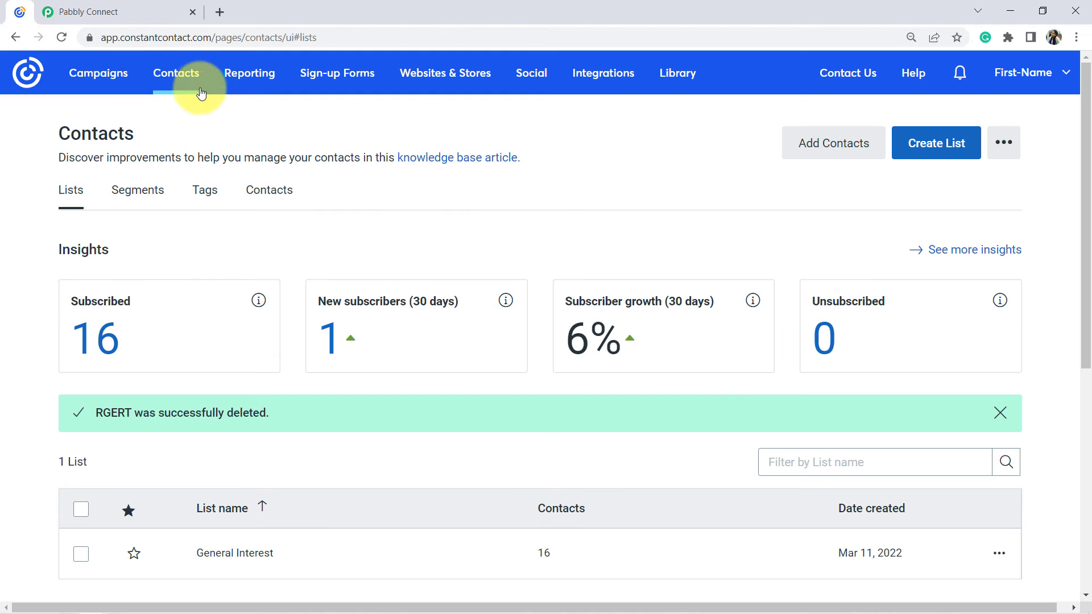
scroll(293, 237, down, 3)
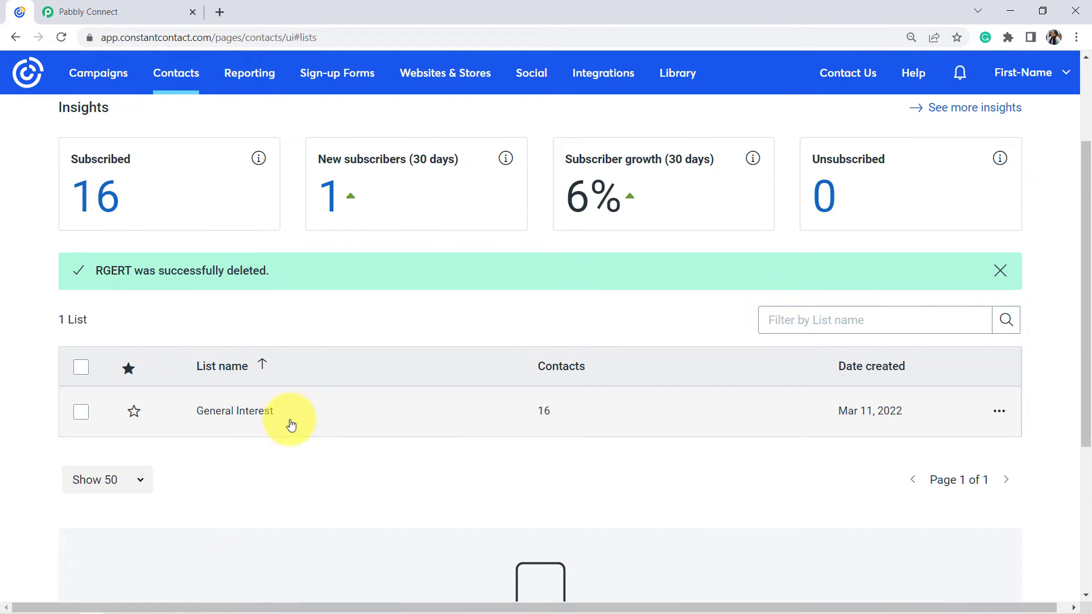
scroll(512, 370, up, 3)
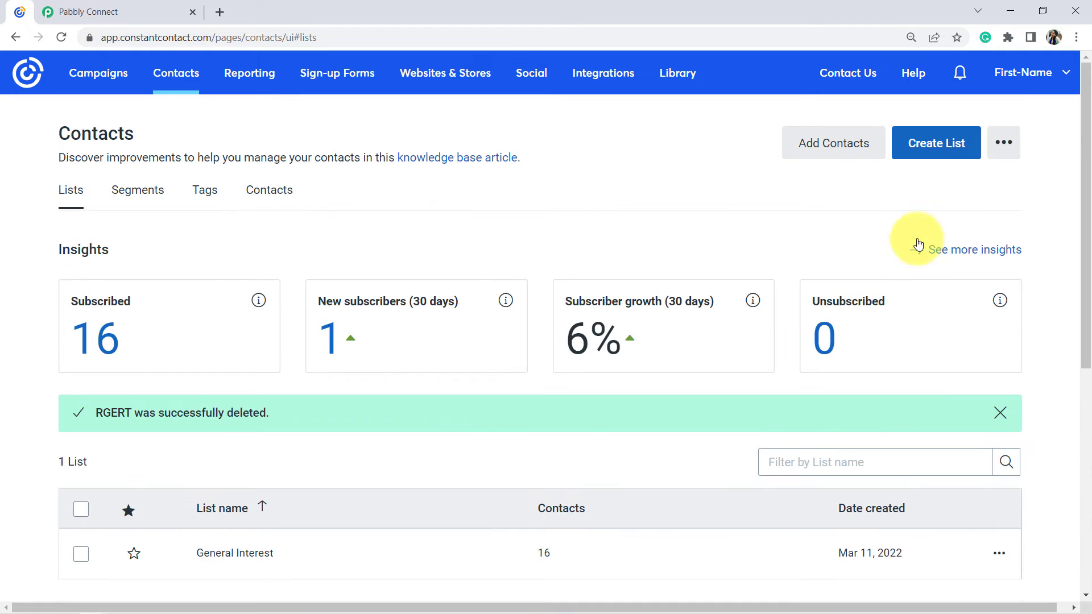
click(936, 149)
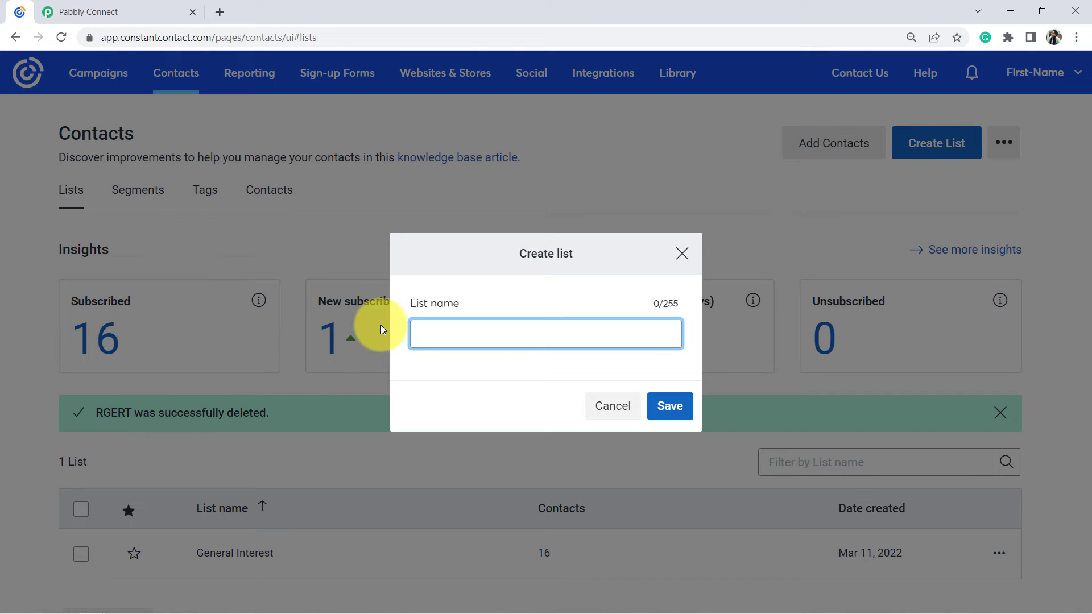
text(Random Email List)
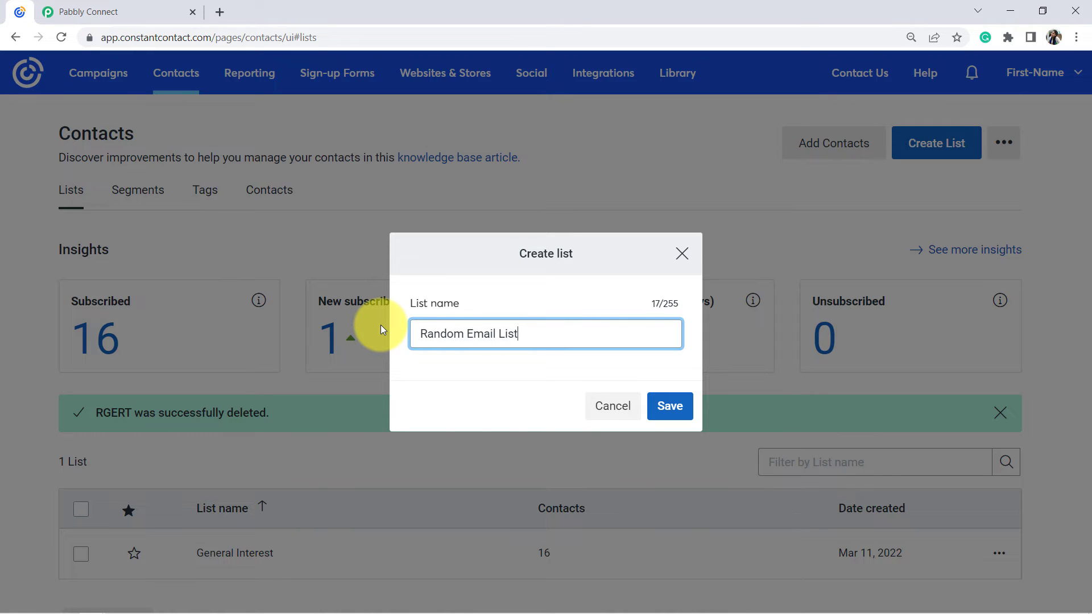
click(677, 414)
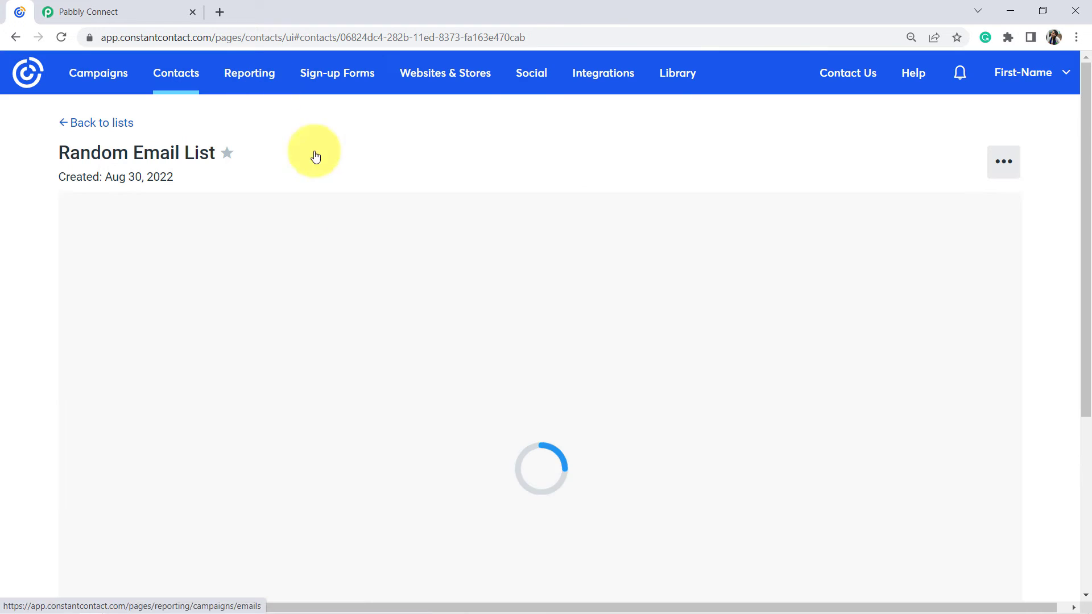
Return to Pabbly Connect, refresh the action's available lists and choose Random Email List as the target list.
click(117, 12)
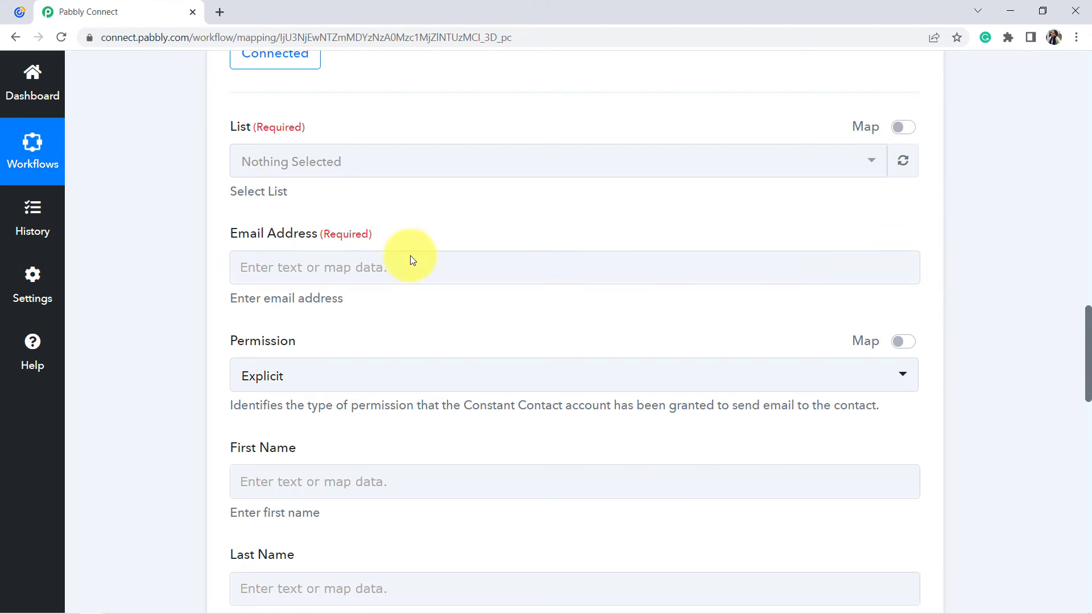
click(846, 159)
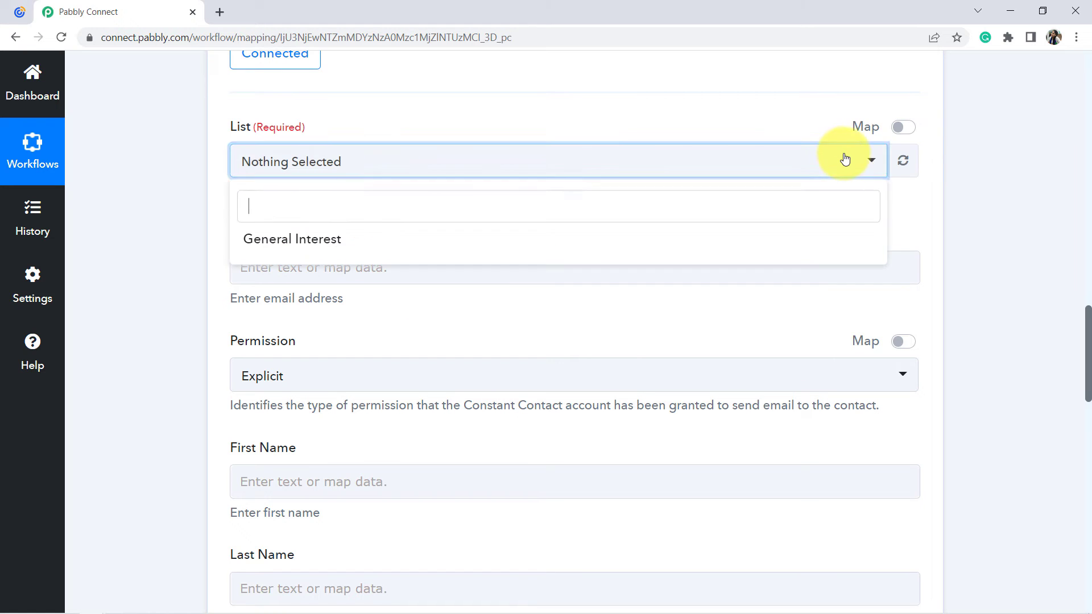
click(903, 161)
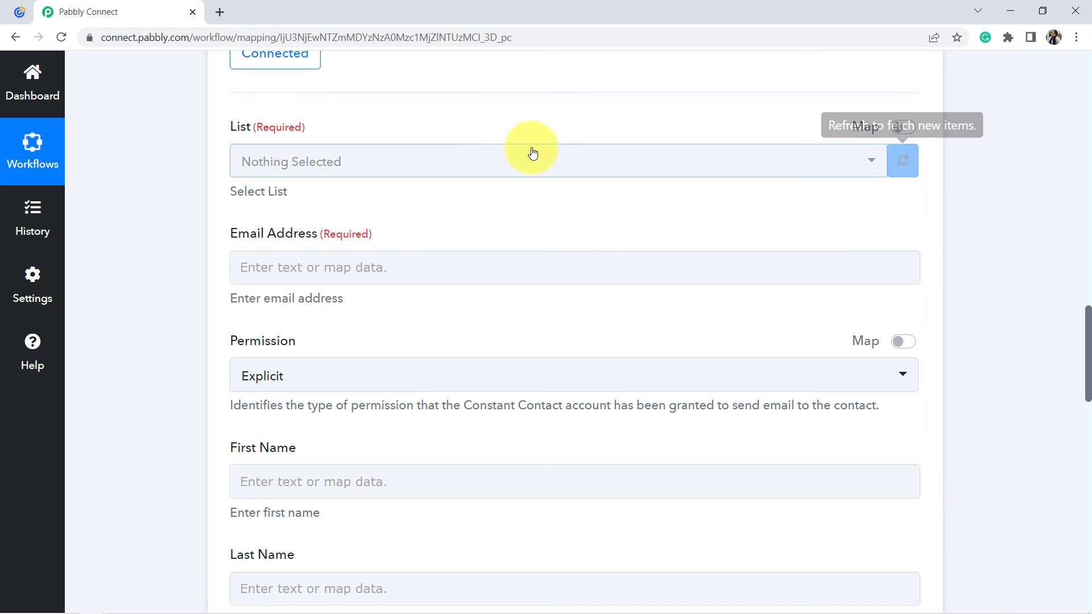
click(482, 161)
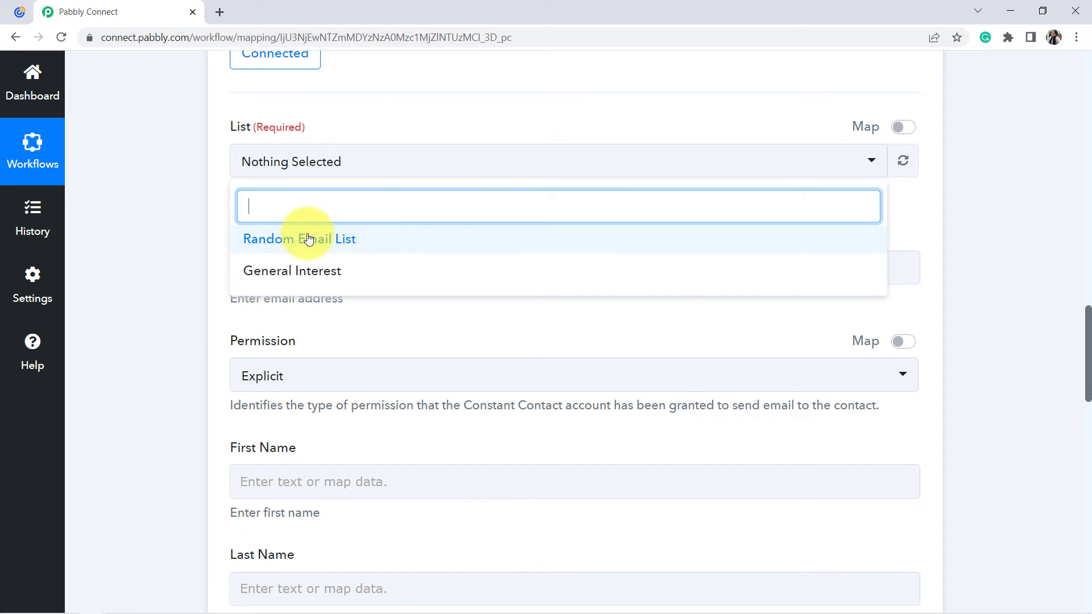
click(357, 245)
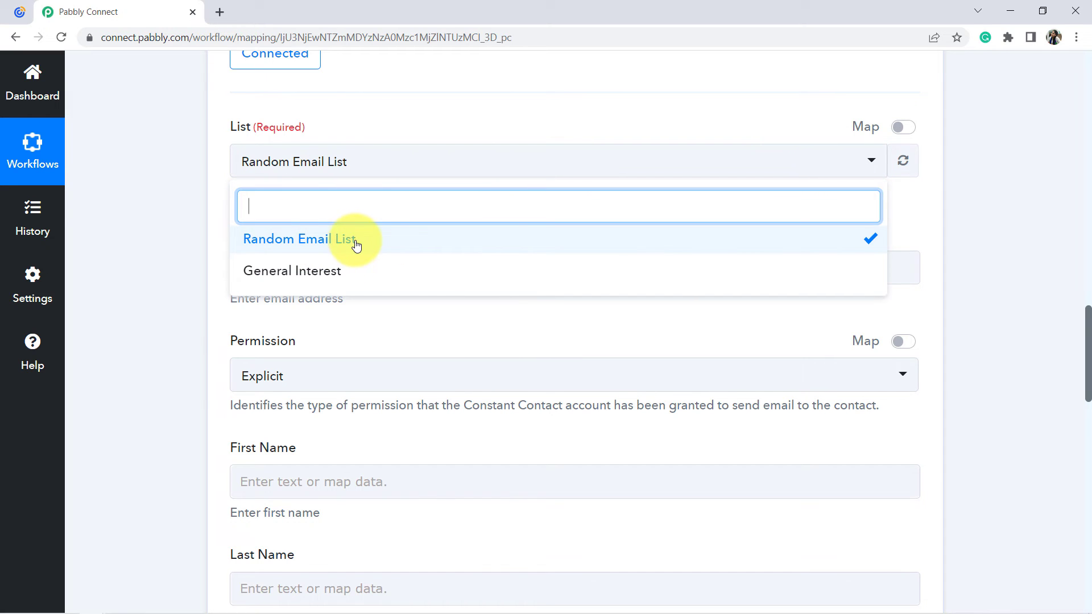
click(198, 264)
Map the contact's Email Address to the RowData 1 value from the Microsoft Excel trigger.
drag(234, 238, 382, 242)
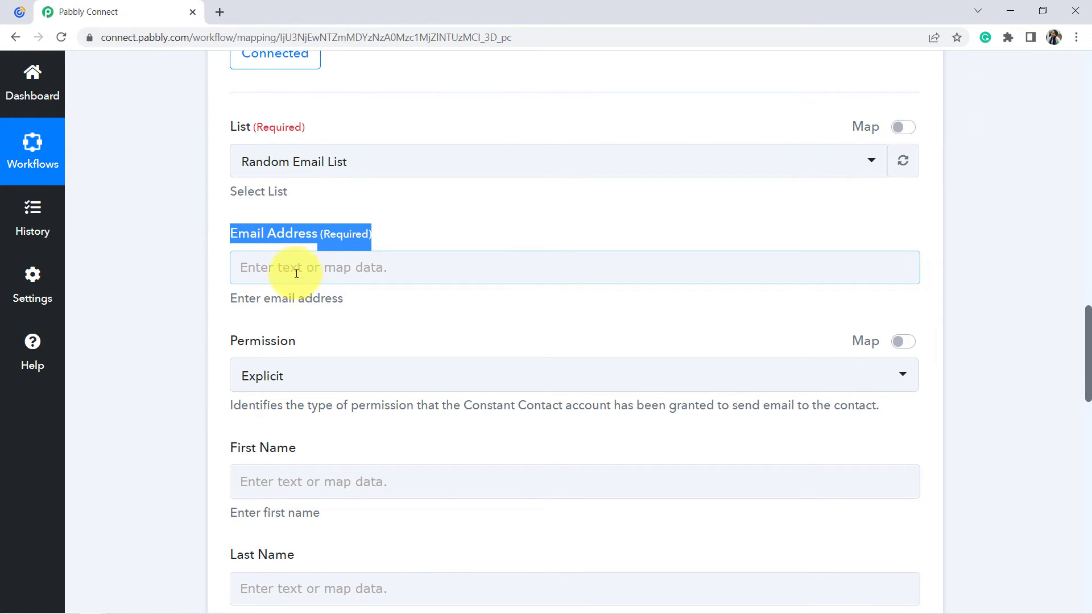
click(336, 265)
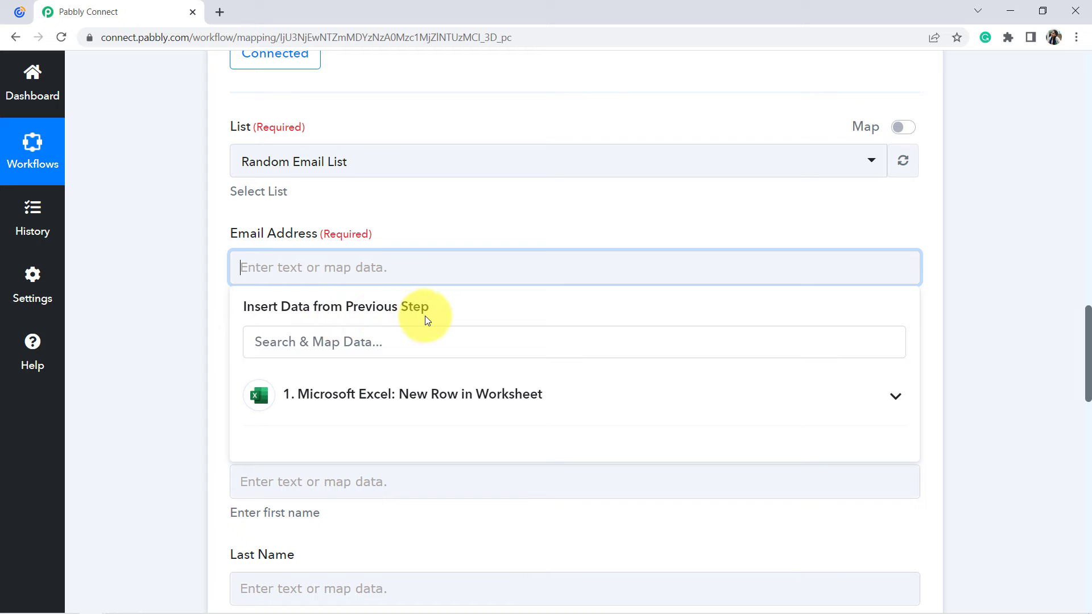
click(190, 347)
scroll(185, 298, down, 5)
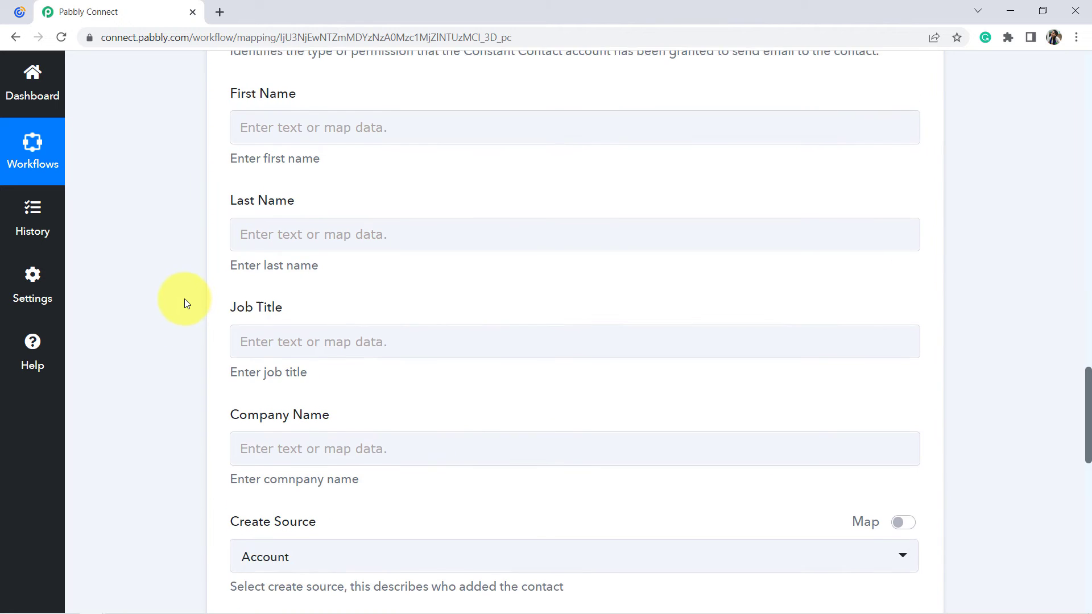
scroll(184, 299, up, 7)
scroll(185, 299, up, 9)
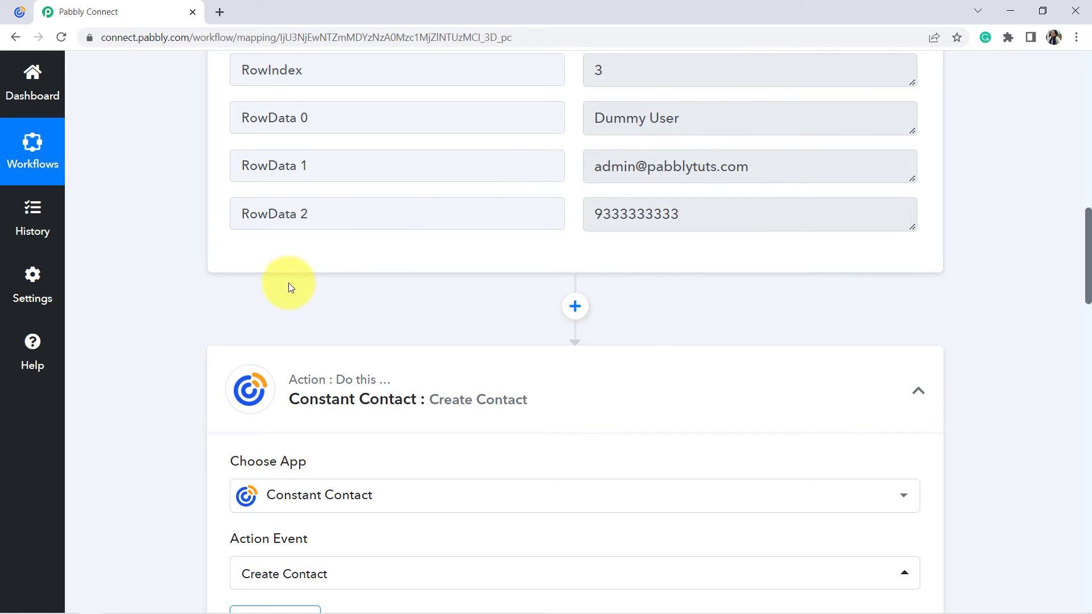
scroll(186, 366, down, 12)
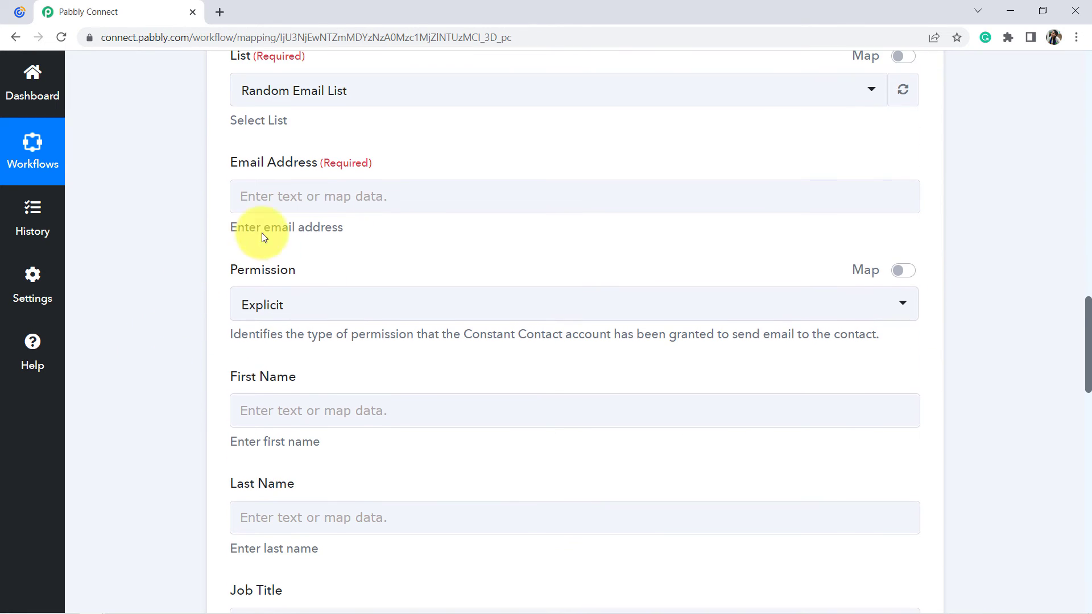
click(312, 196)
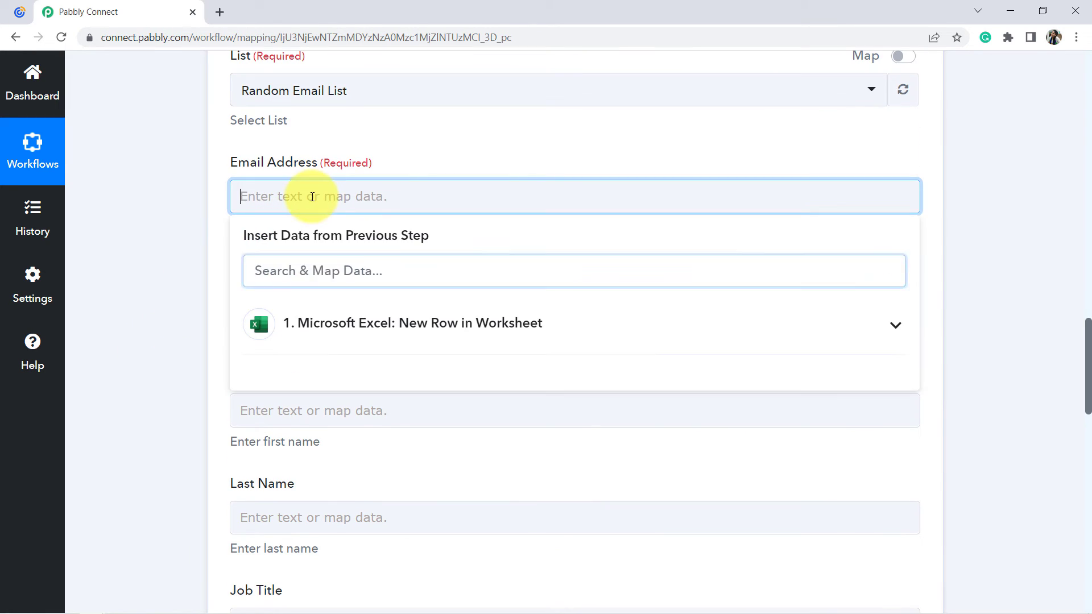
click(381, 331)
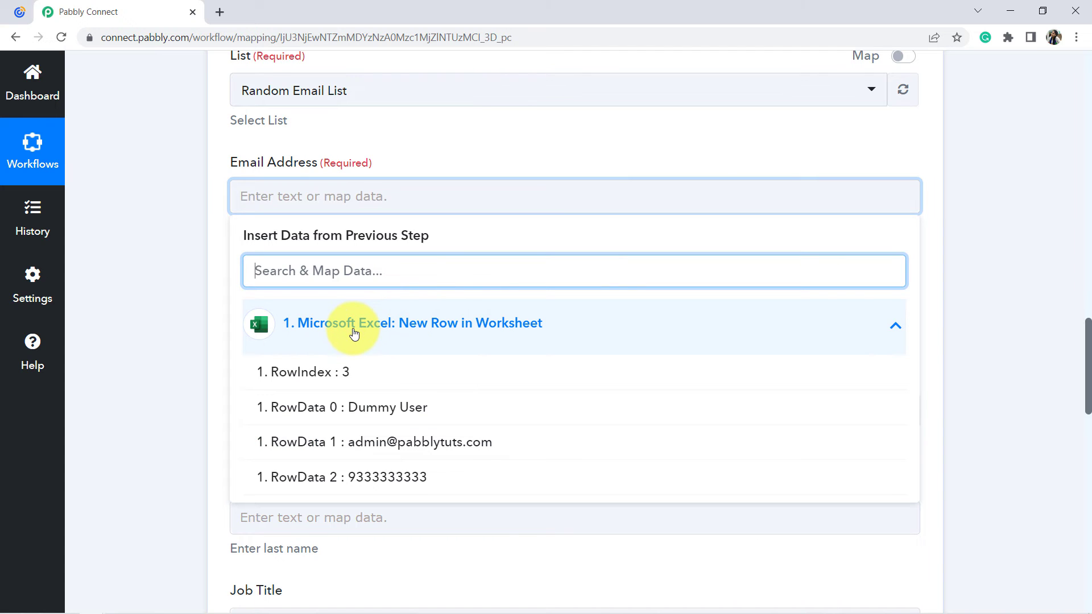
click(381, 443)
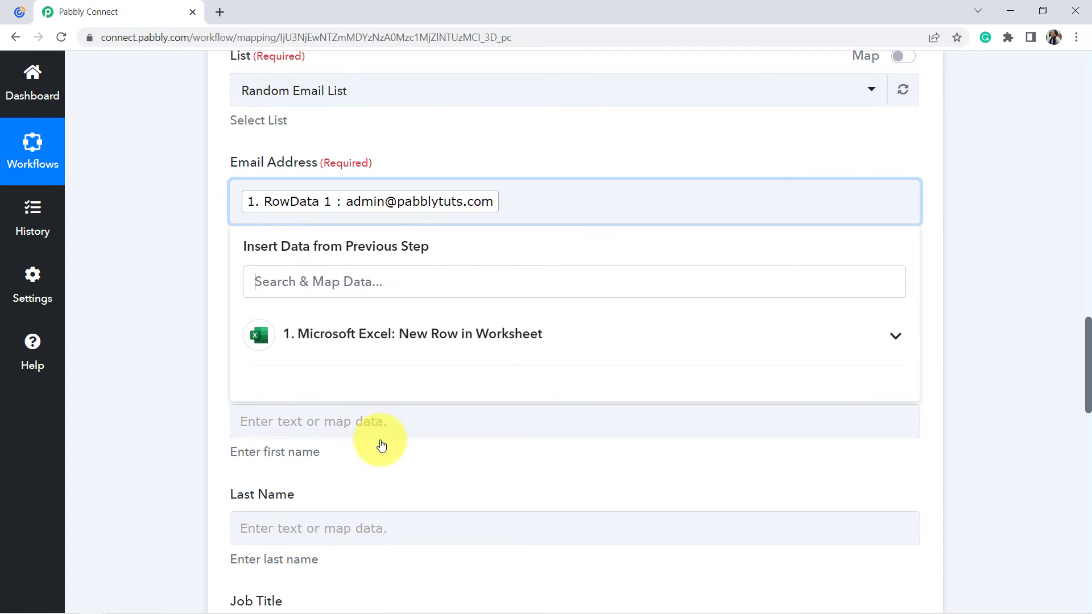
click(154, 293)
Set the contact's Permission to Explicit.
scroll(154, 295, down, 1)
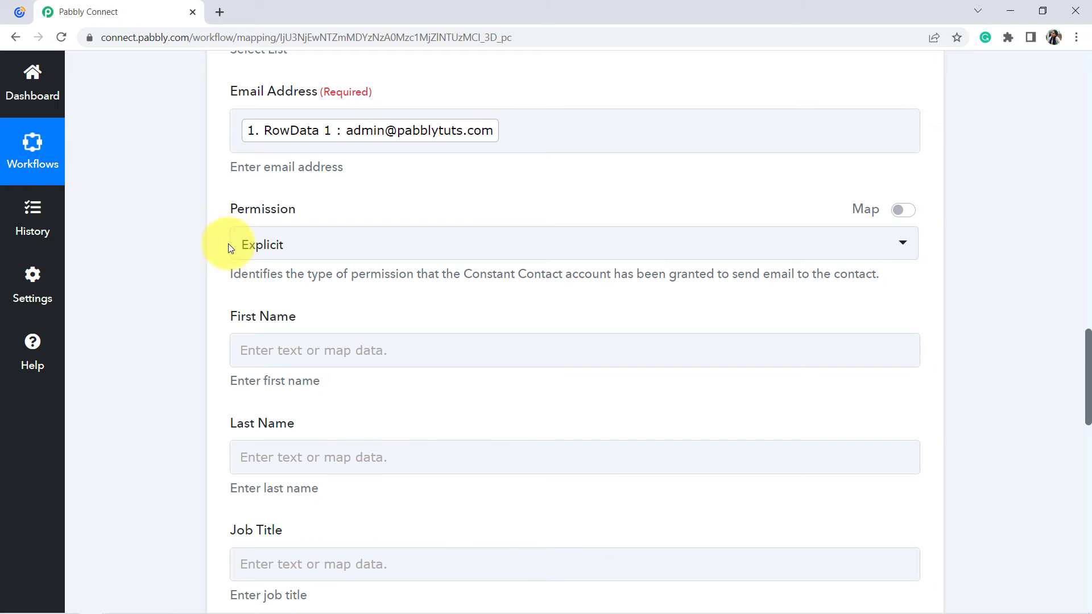
drag(237, 209, 288, 213)
click(260, 244)
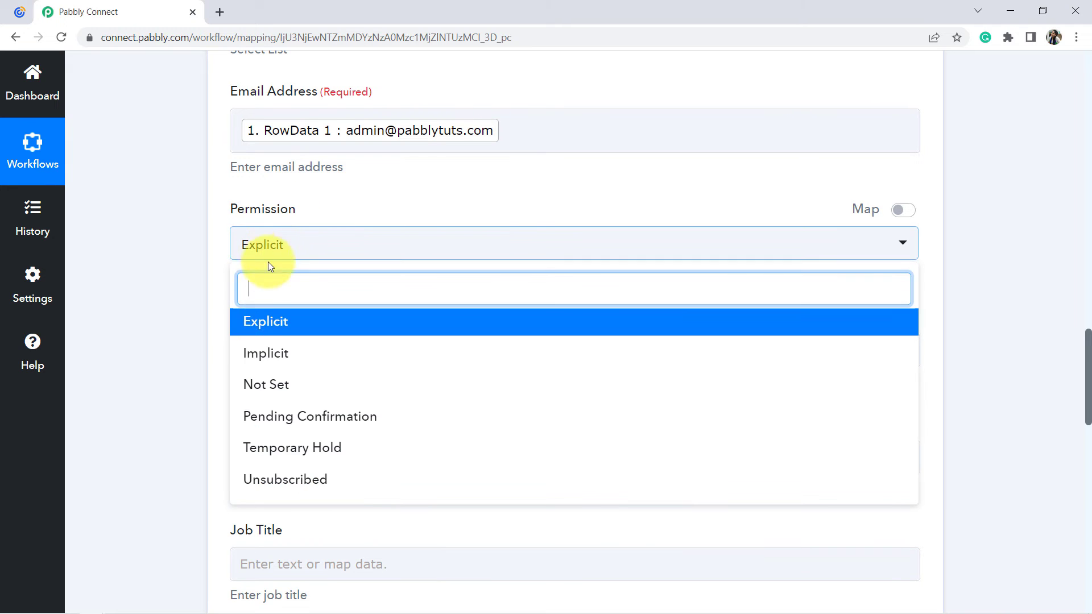
click(266, 319)
Map the contact's First Name to the RowData 0 value from the Microsoft Excel trigger, leaving Last Name empty.
scroll(238, 250, down, 2)
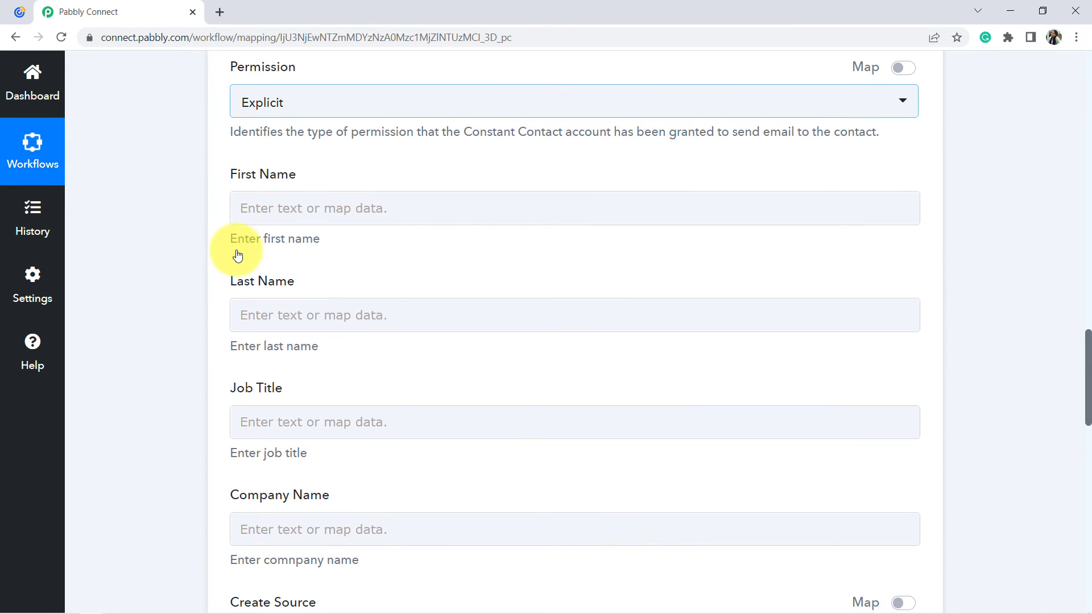
drag(234, 176, 297, 176)
drag(237, 281, 339, 276)
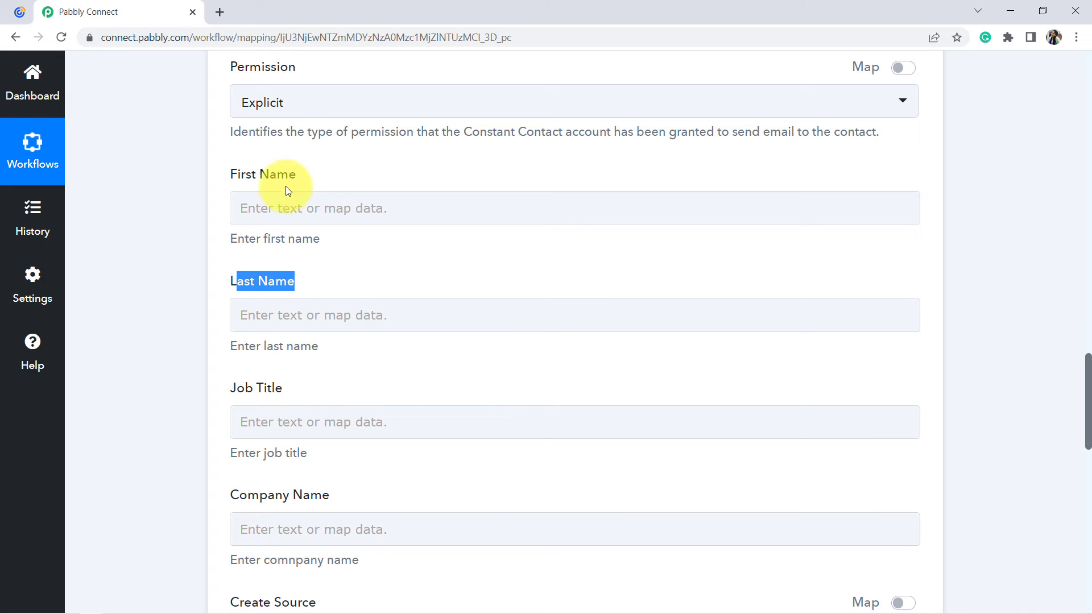
click(260, 218)
click(398, 343)
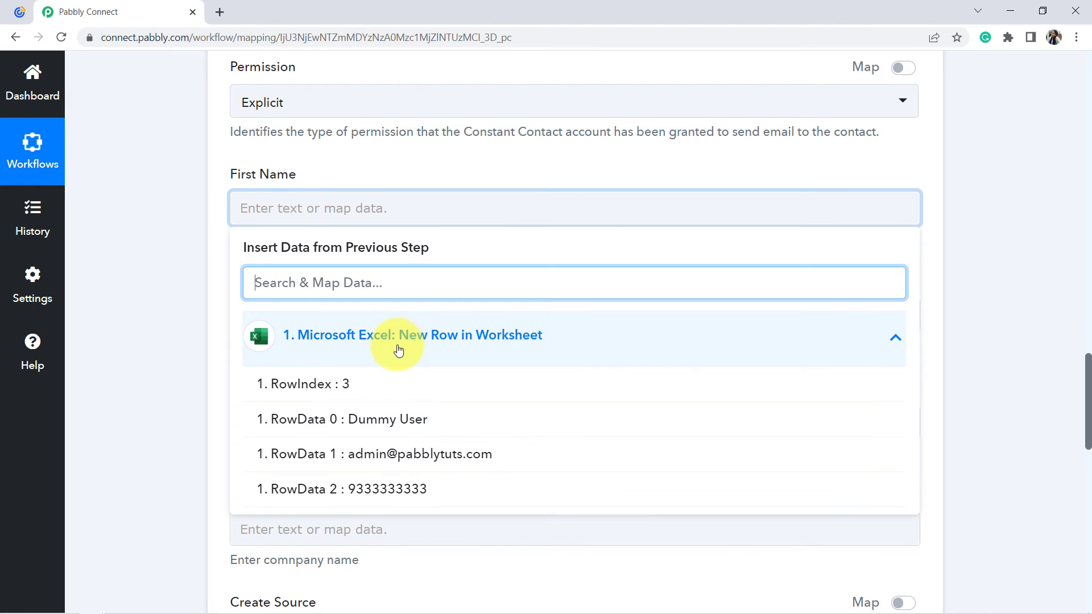
click(415, 428)
click(148, 193)
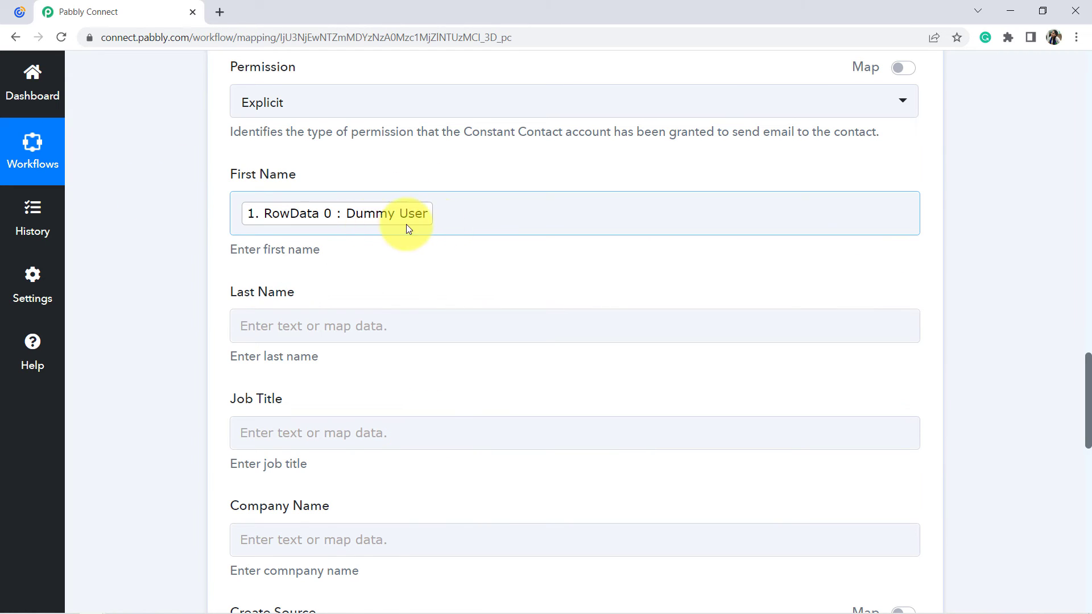
drag(231, 174, 299, 176)
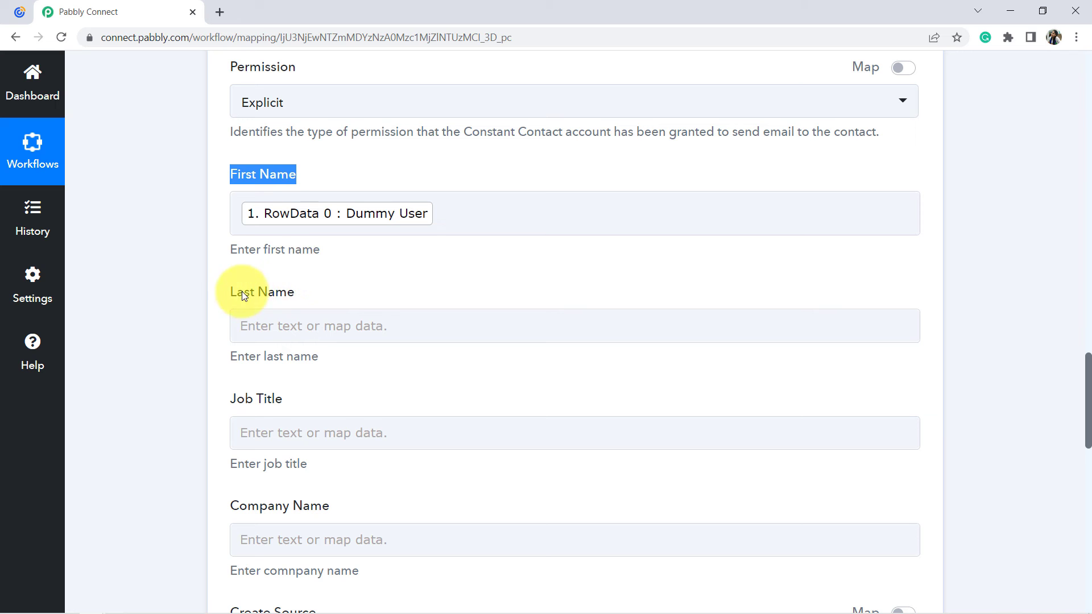
click(167, 291)
click(336, 206)
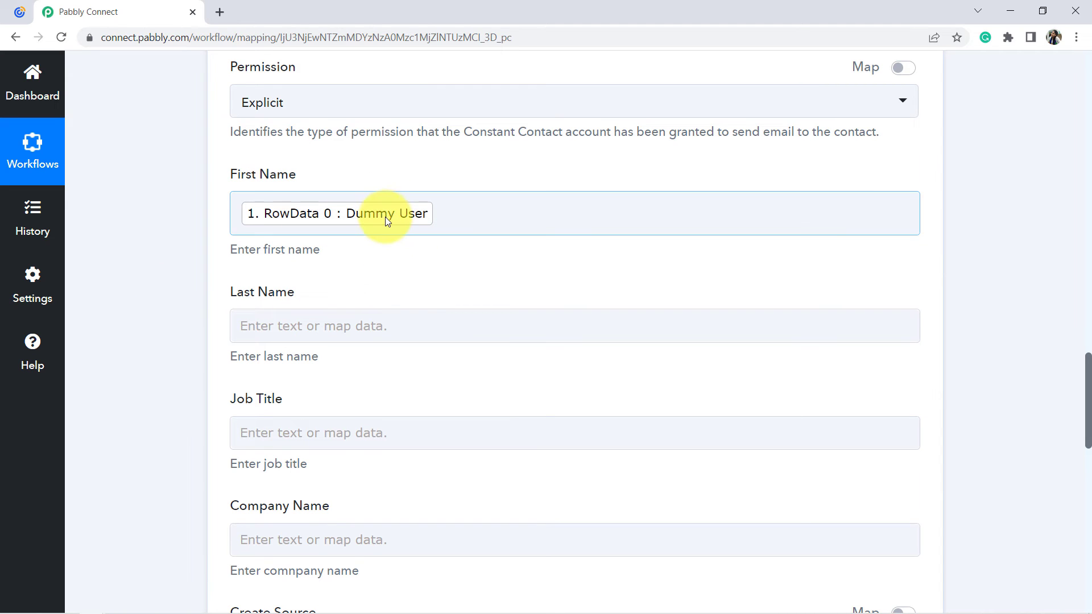
Map the contact's Mobile Phone to the RowData 2 value from the Microsoft Excel trigger.
scroll(380, 234, down, 4)
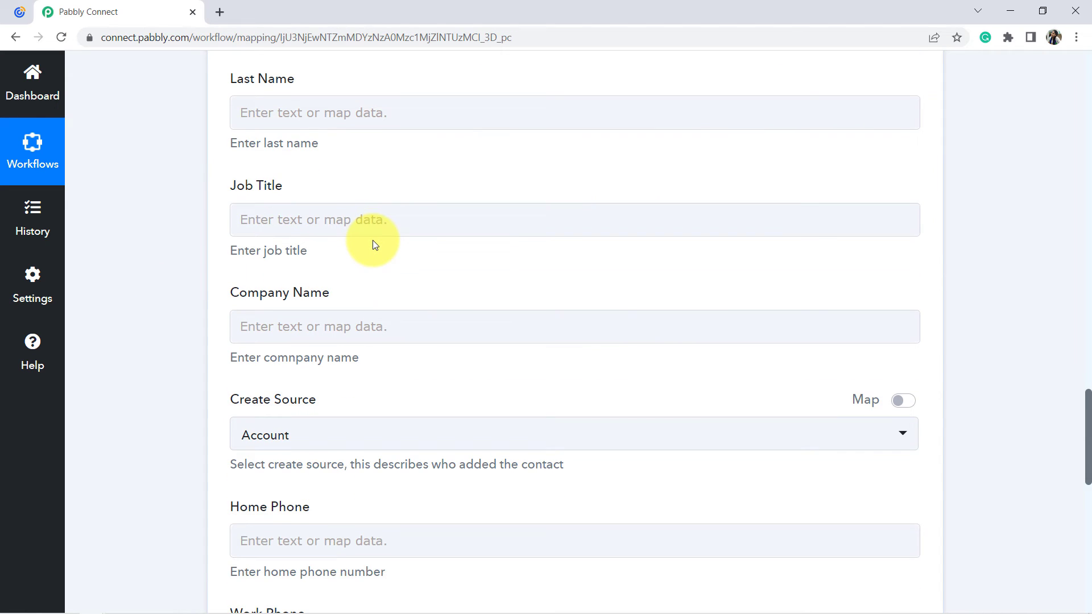
click(329, 220)
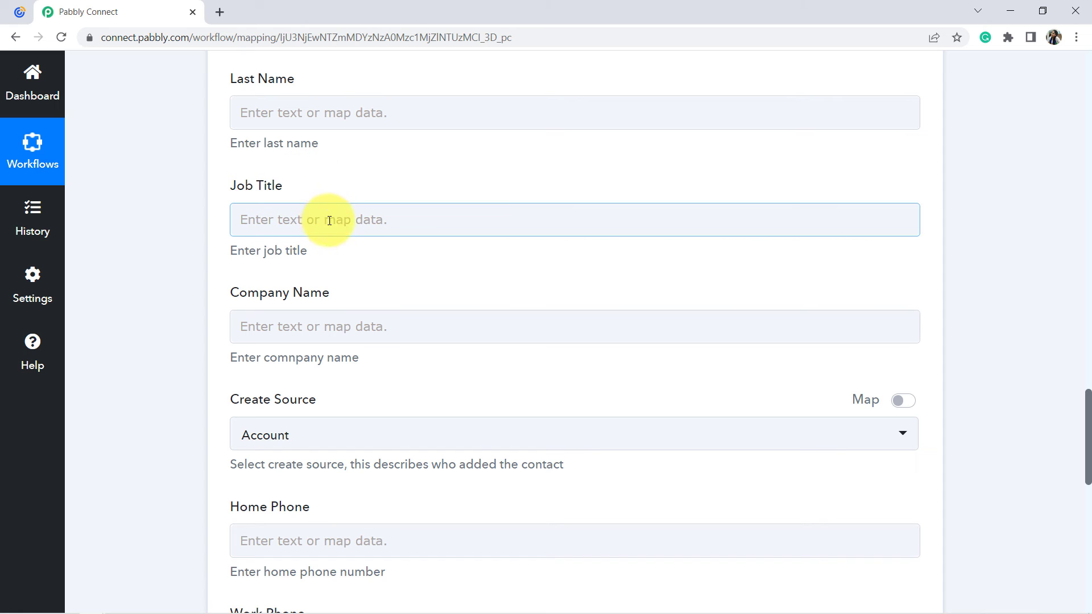
scroll(318, 234, down, 5)
click(313, 245)
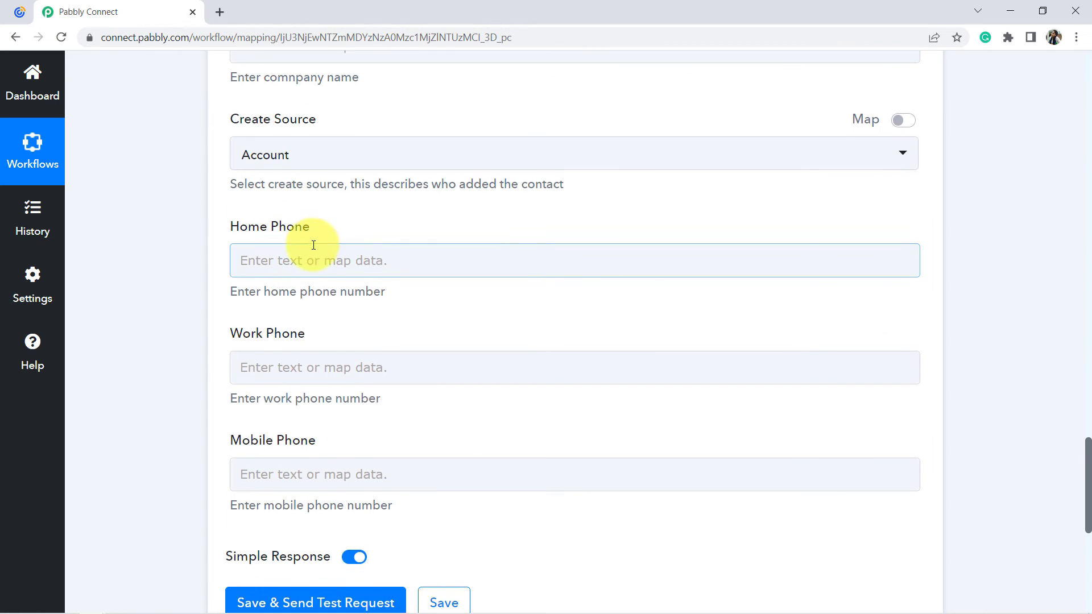
click(272, 466)
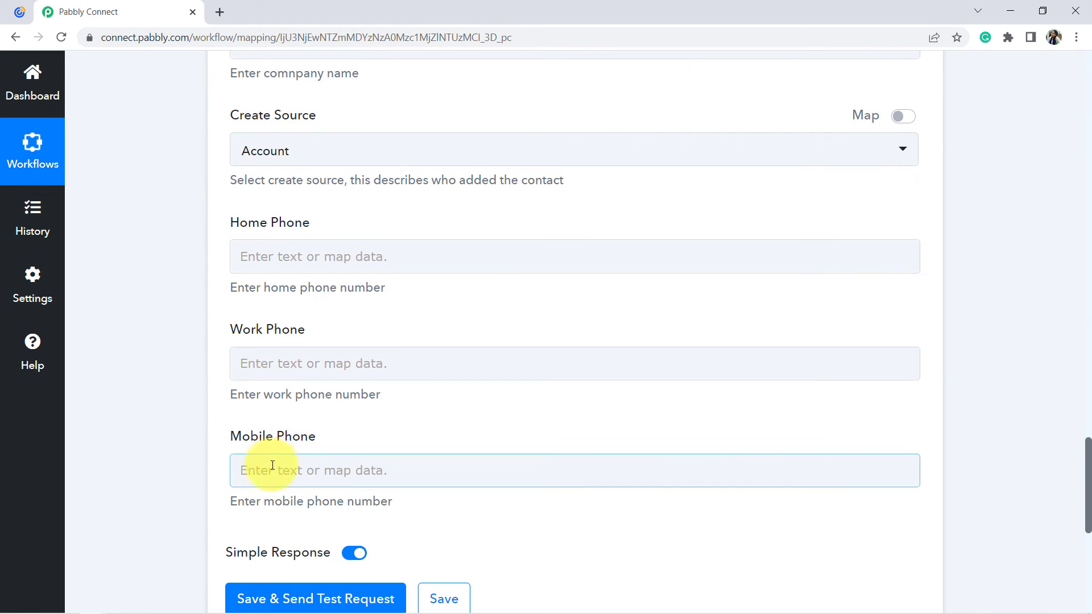
scroll(390, 390, down, 1)
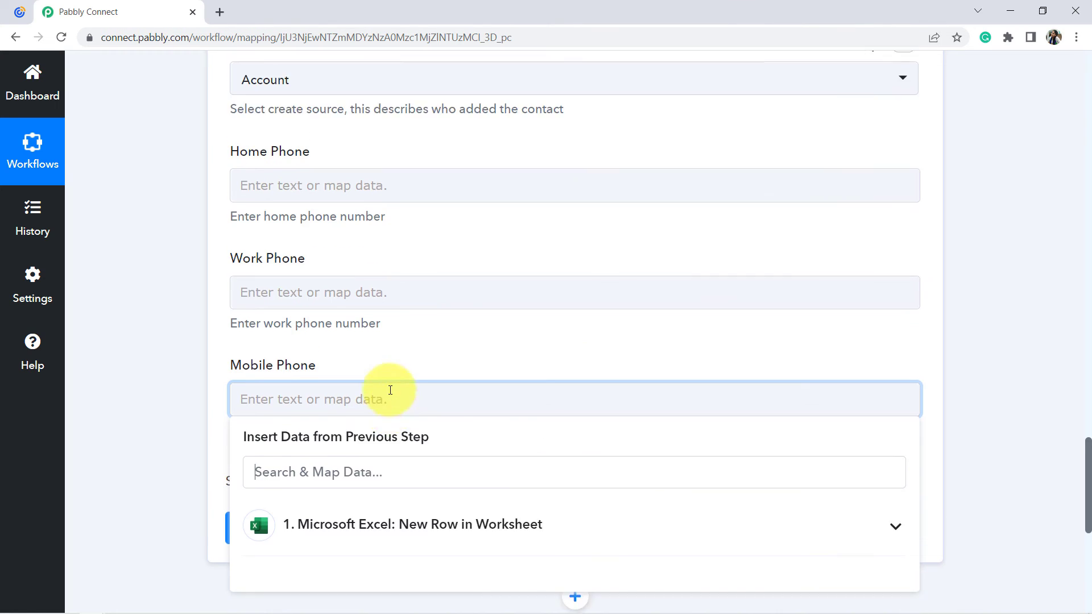
scroll(353, 421, down, 1)
click(309, 458)
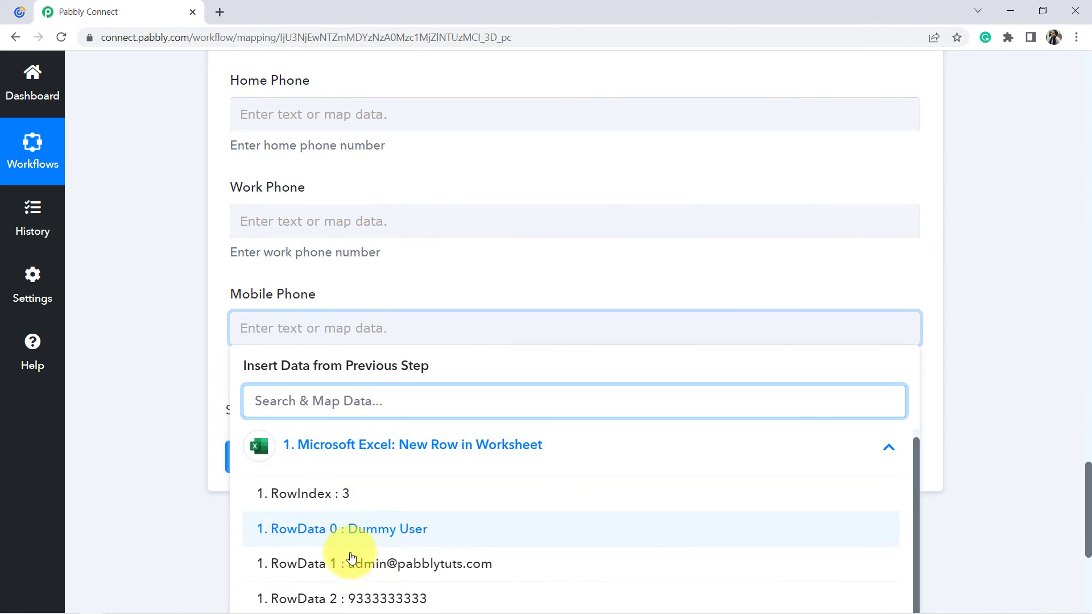
click(278, 603)
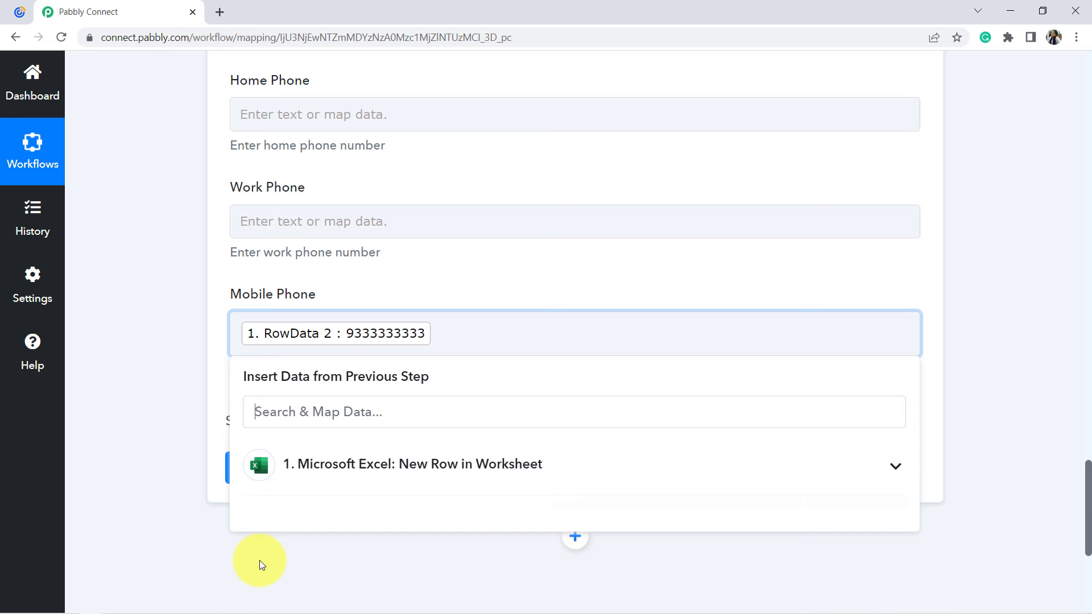
Save the Constant Contact Create Contact action with its mapped fields and send a test request.
click(166, 430)
scroll(186, 415, up, 4)
scroll(323, 310, up, 5)
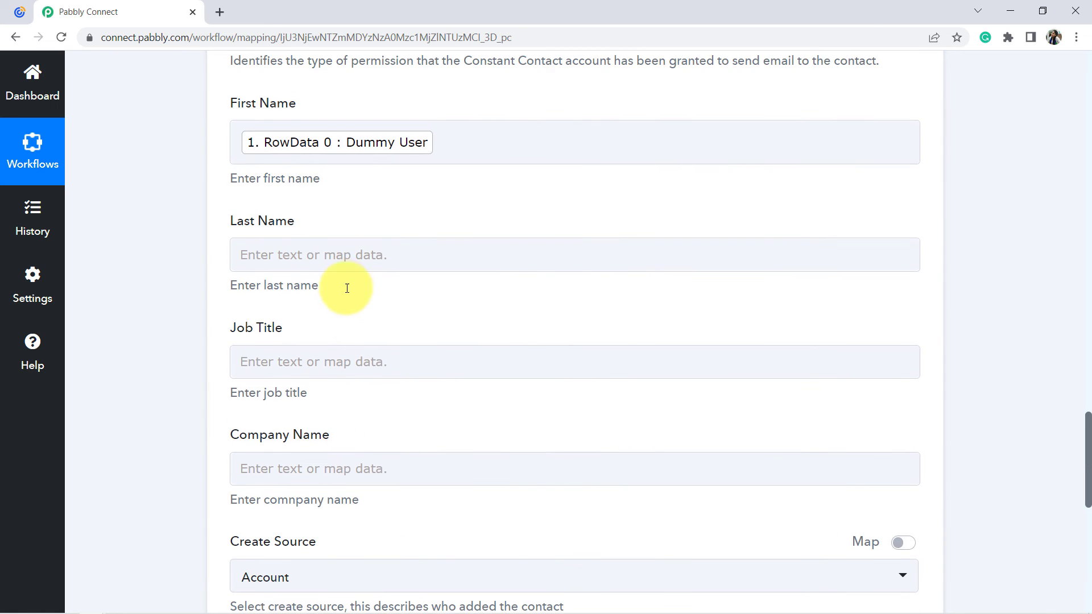
scroll(348, 283, up, 1)
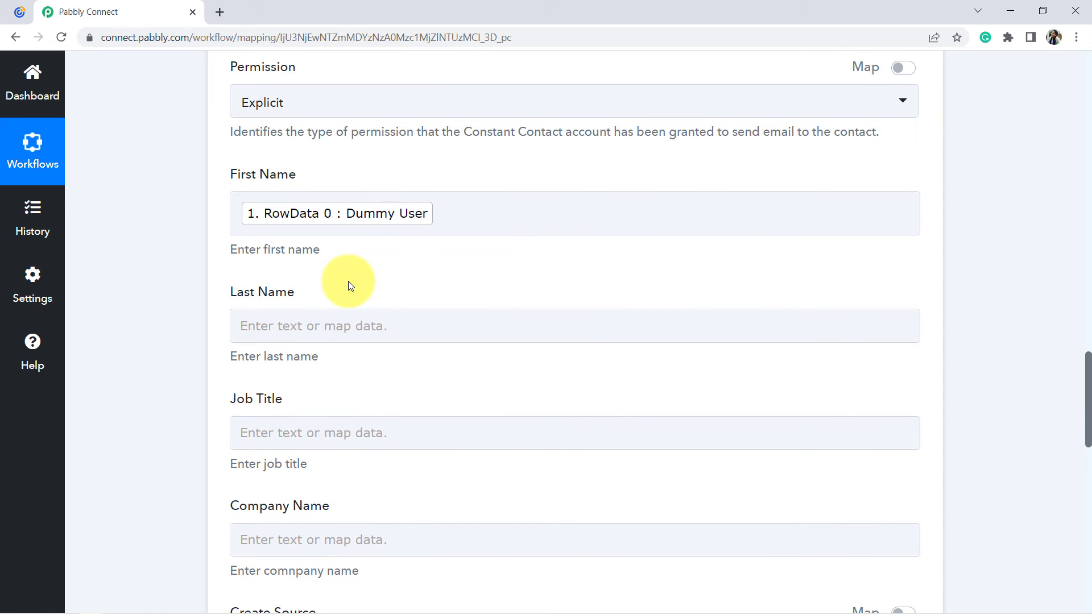
scroll(348, 283, down, 11)
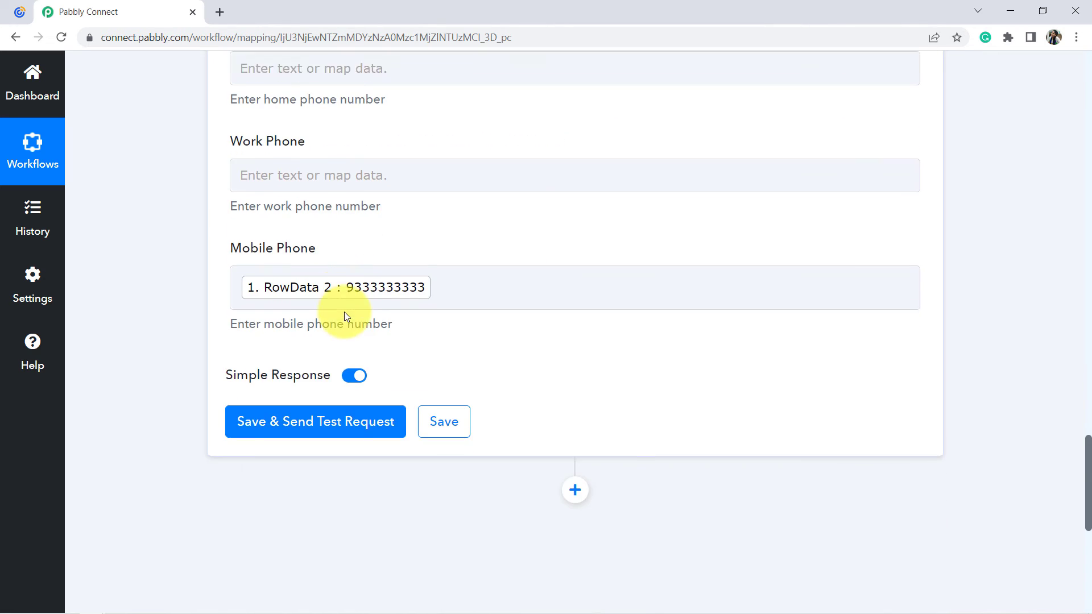
click(272, 403)
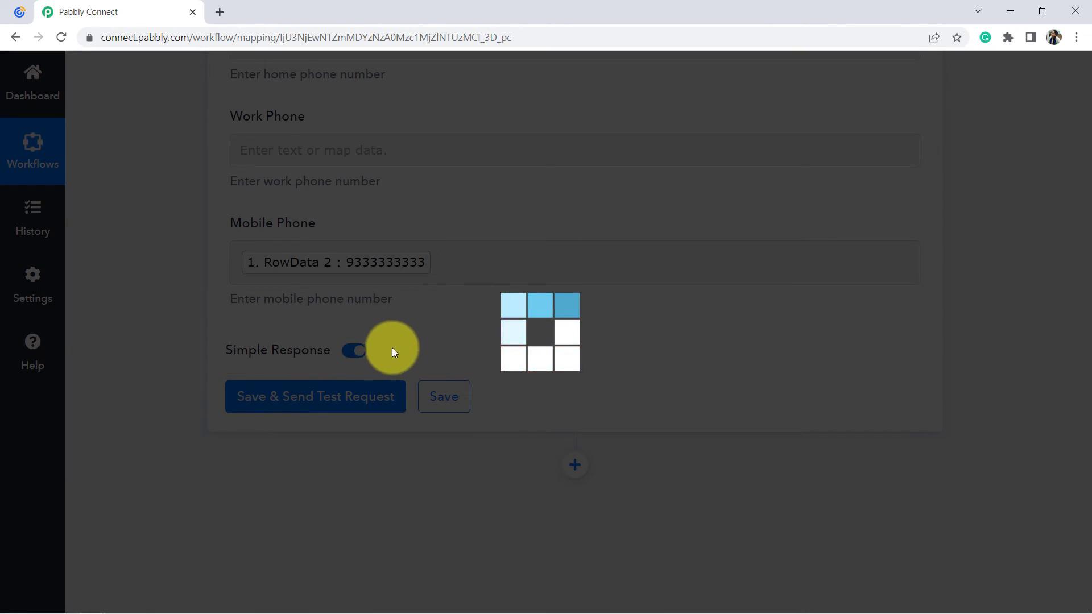
scroll(555, 257, down, 8)
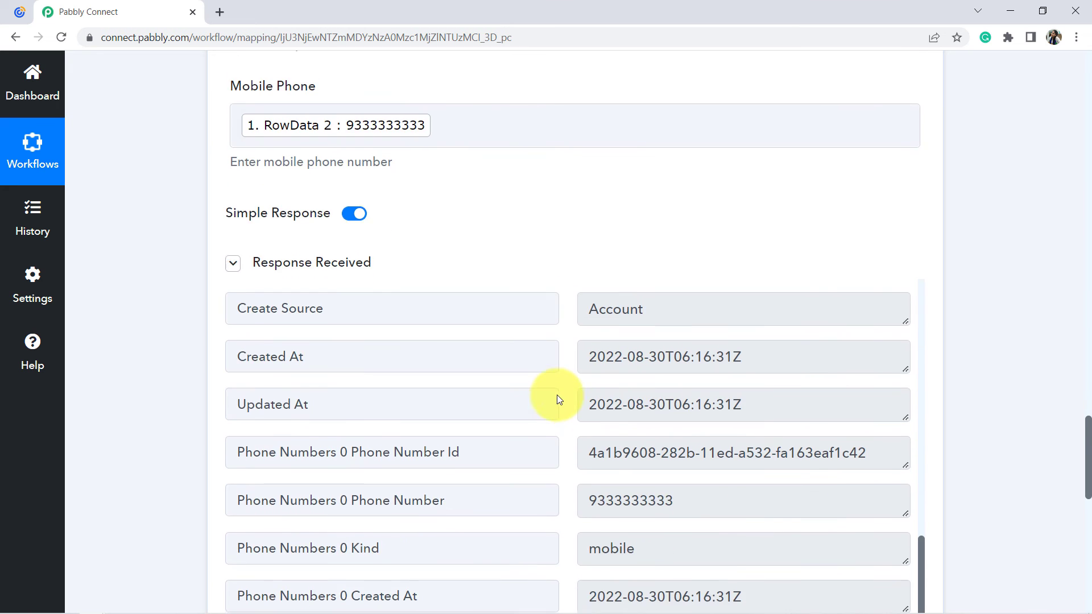
Switch to Constant Contact and reload the Random Email List page.
click(19, 11)
click(735, 414)
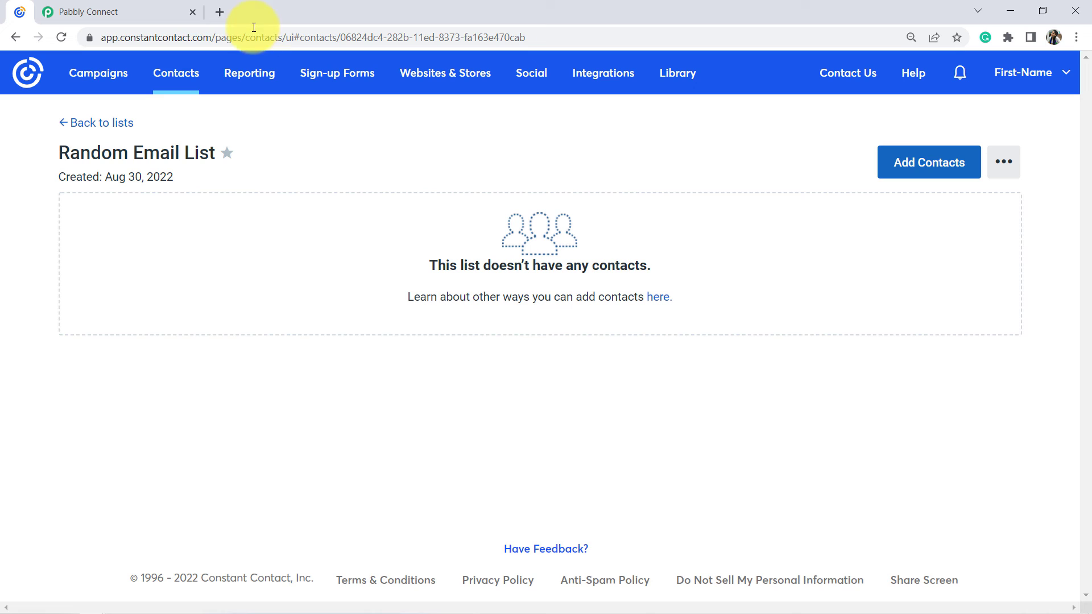
click(189, 39)
key(Return)
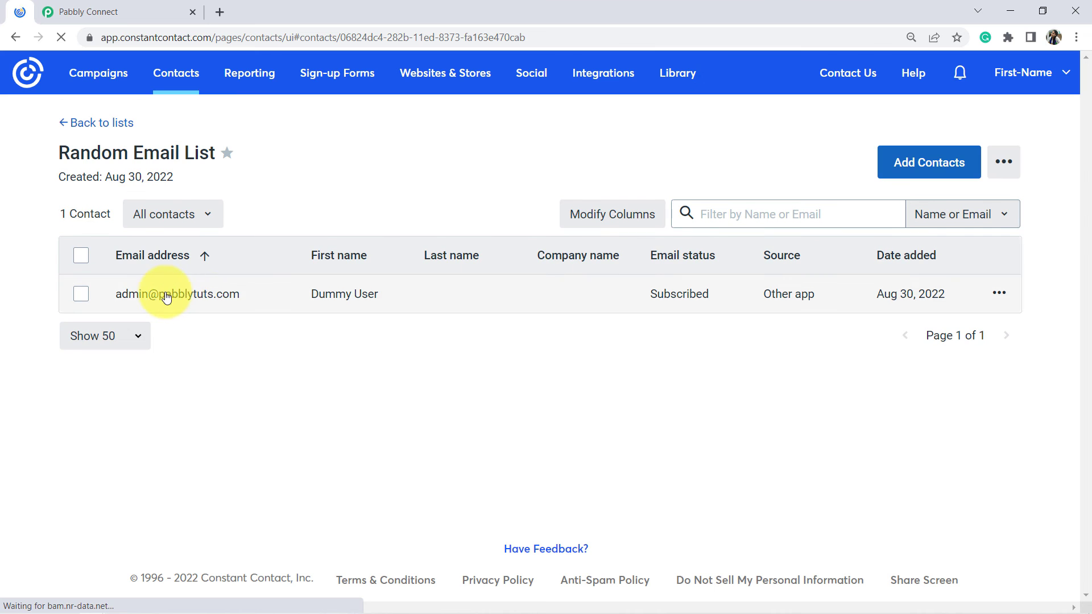
Check the new contact's email address, first name, email status and date added in the Random Email List.
drag(115, 299, 251, 306)
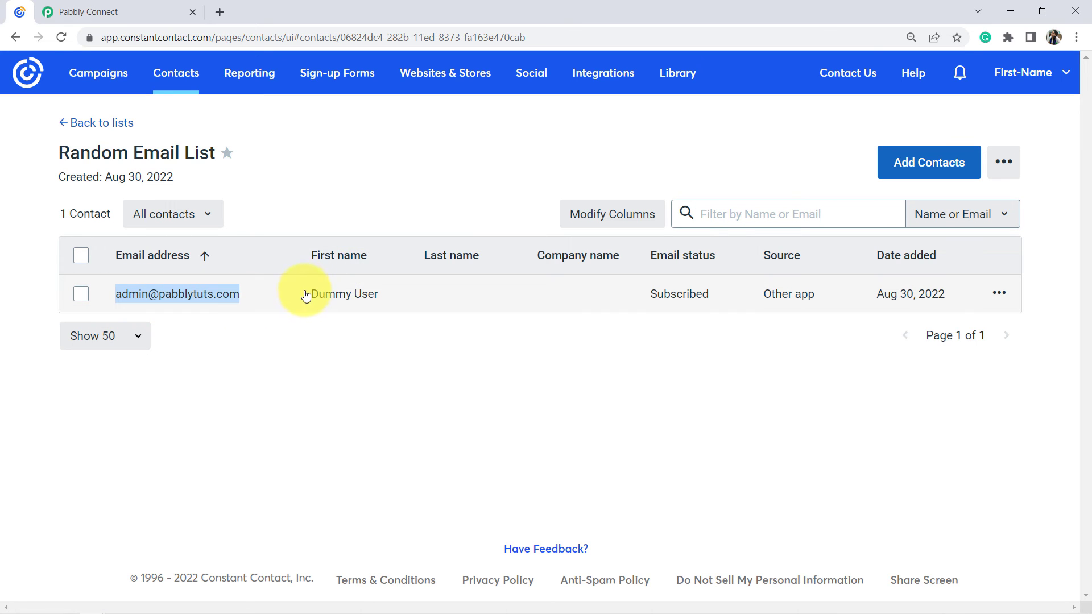
drag(307, 295, 379, 301)
drag(650, 301, 676, 305)
drag(872, 301, 939, 307)
click(634, 397)
Return to the Pabbly Connect workflow and collapse both the Microsoft Excel trigger and the Constant Contact action.
click(109, 6)
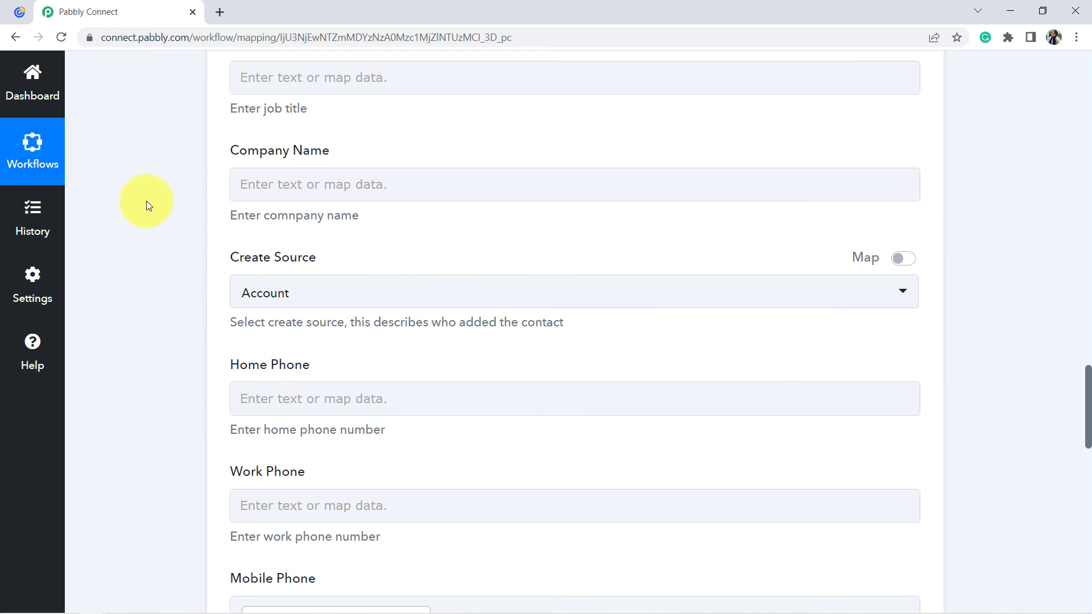
scroll(149, 323, up, 10)
scroll(157, 342, up, 10)
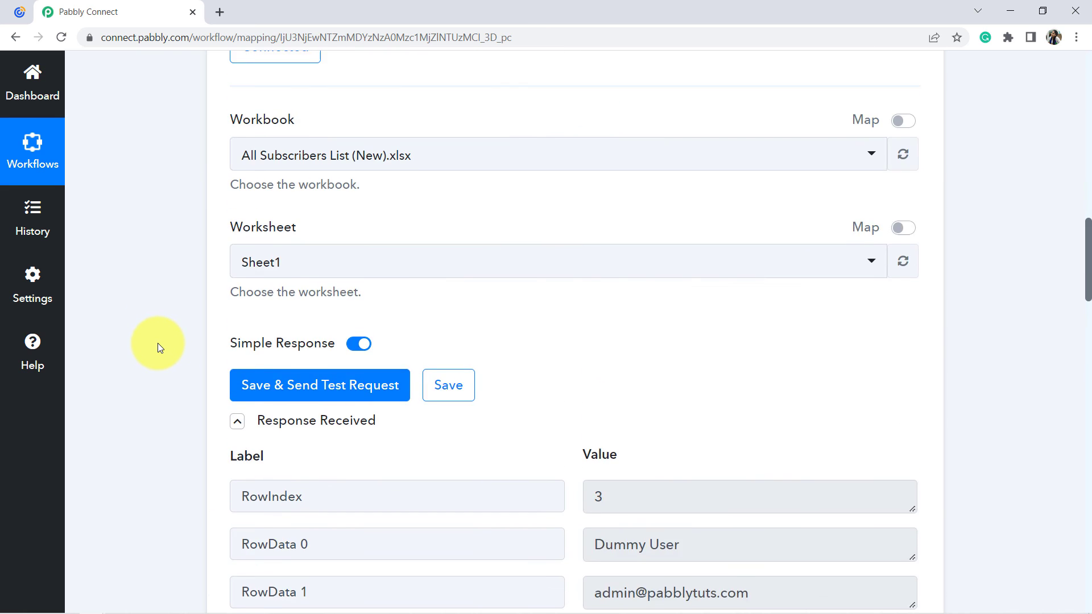
click(395, 229)
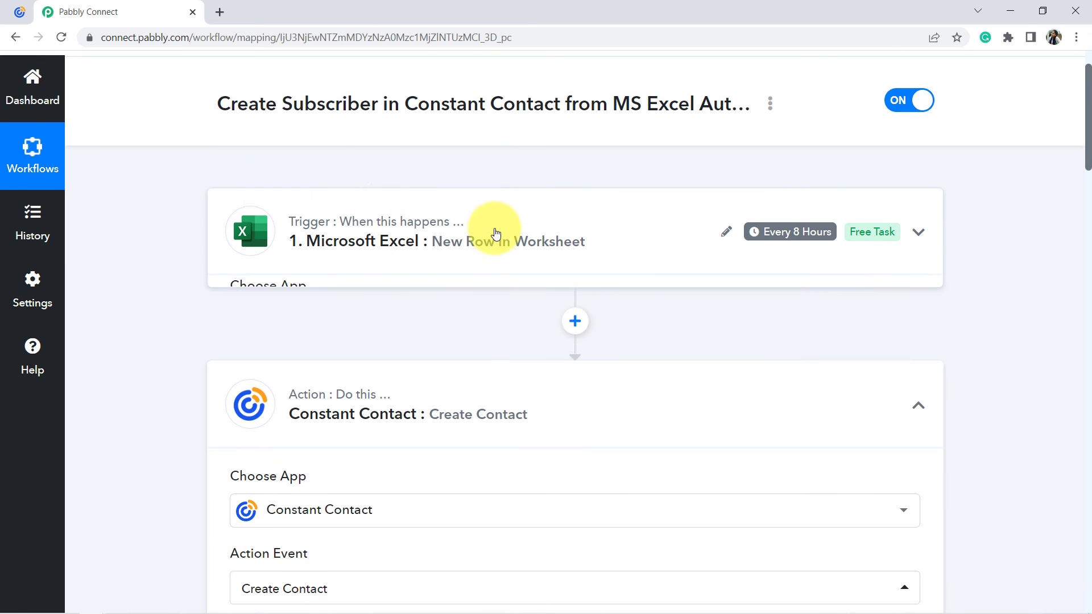
click(377, 392)
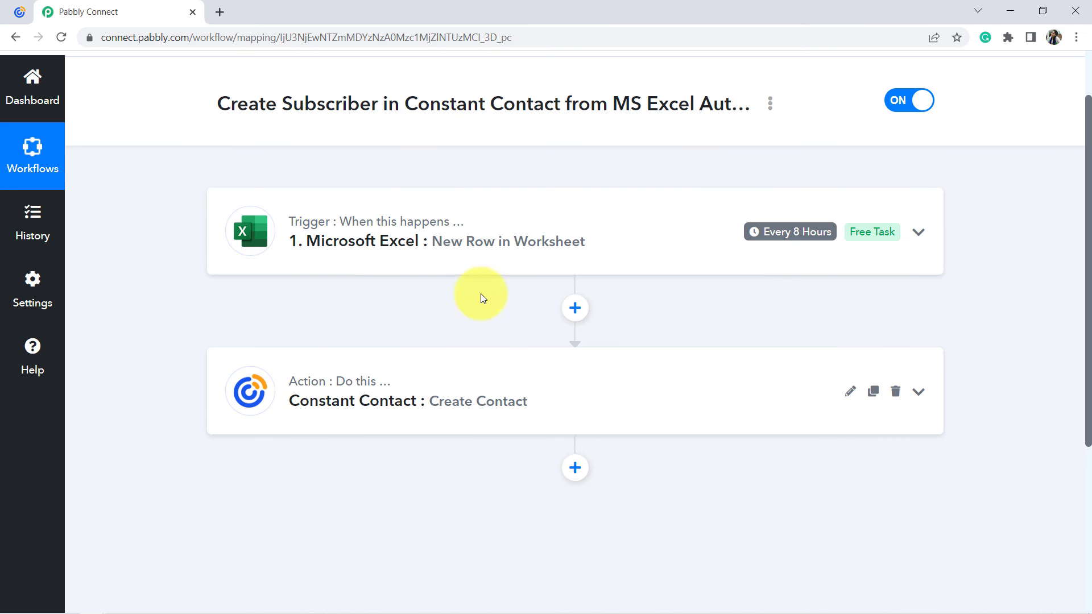
Generate a share link for the workflow, copy it and close the Share Workflow Link dialog.
click(771, 105)
click(670, 190)
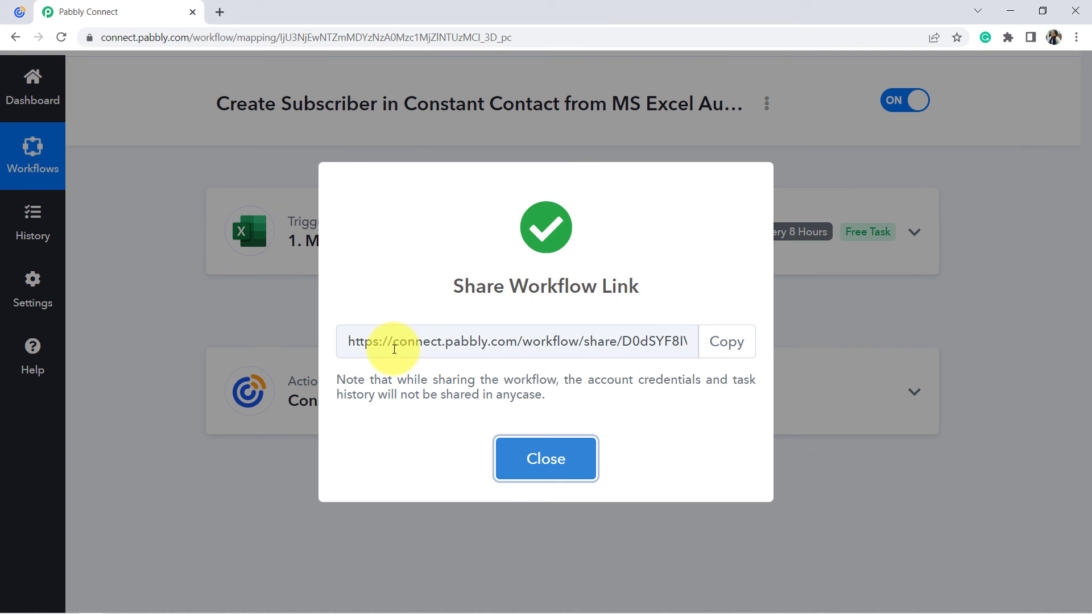
drag(390, 349, 738, 343)
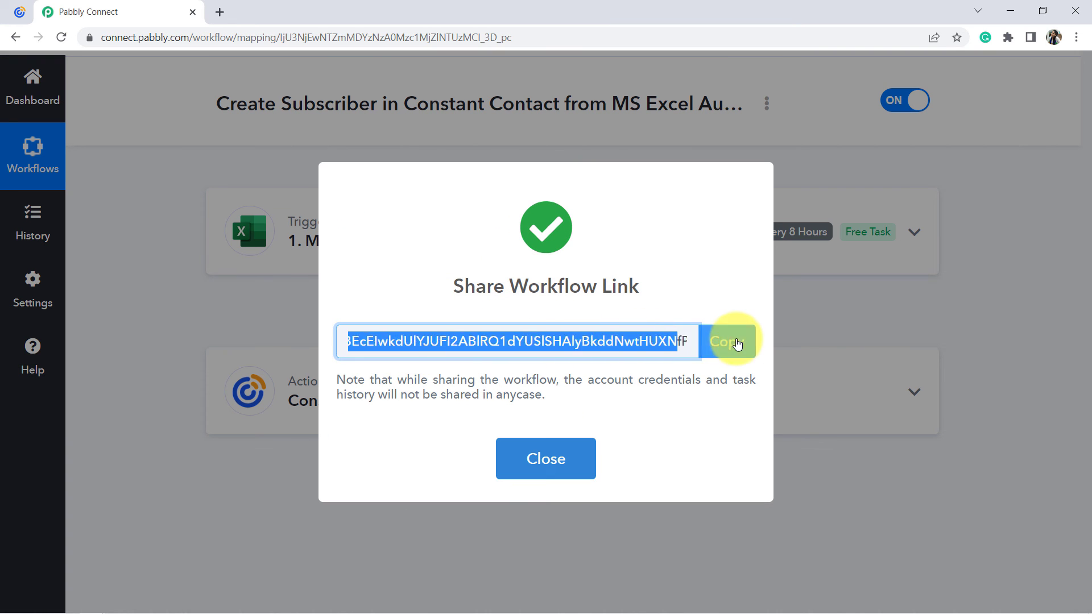
click(737, 344)
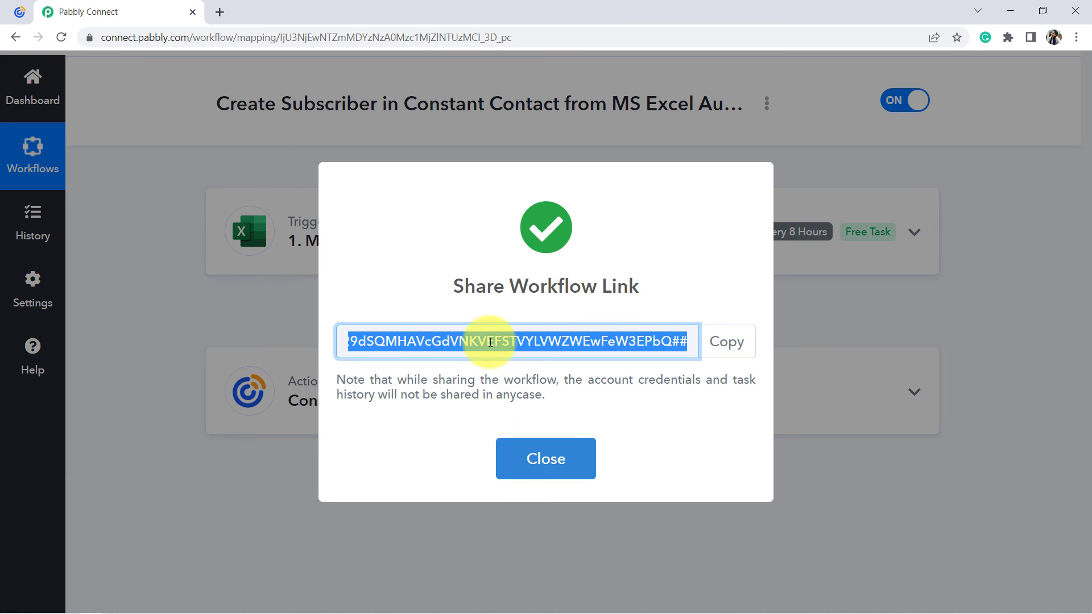
click(541, 468)
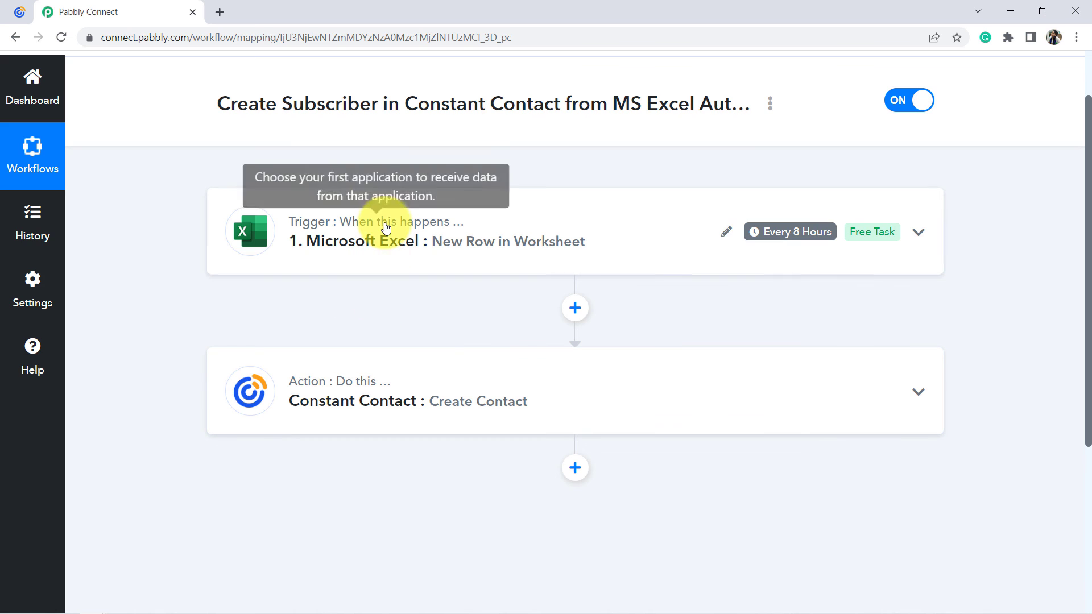
mouse_move(370, 382)
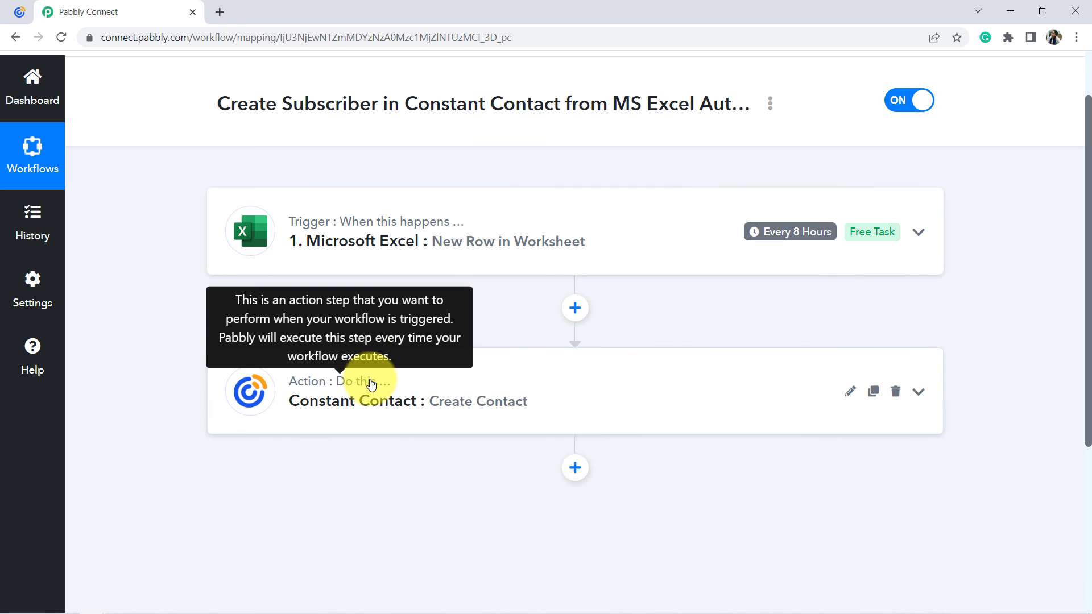